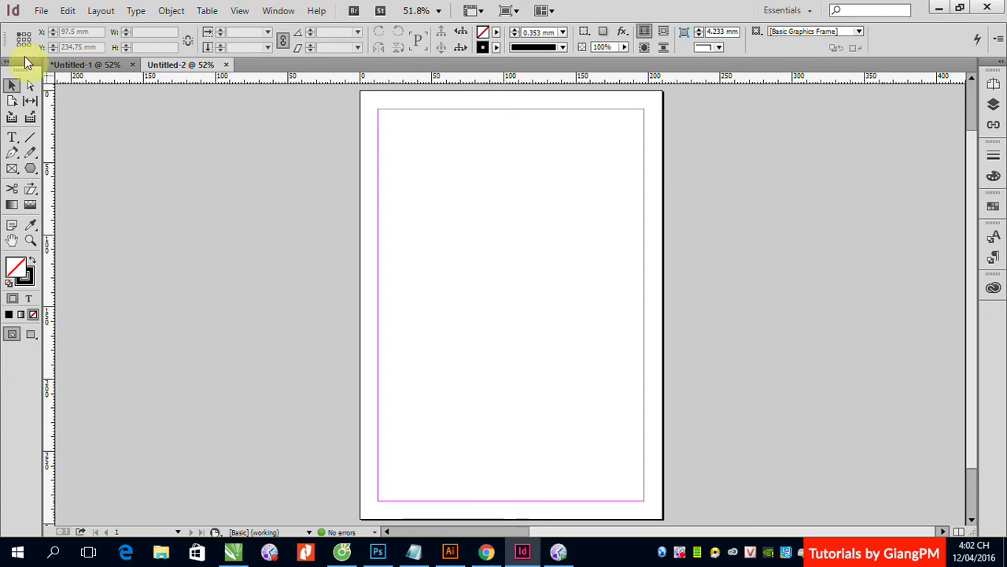
Draw a text frame about 185 × 272 mm that fills the page margins, using the Type tool.
click(41, 16)
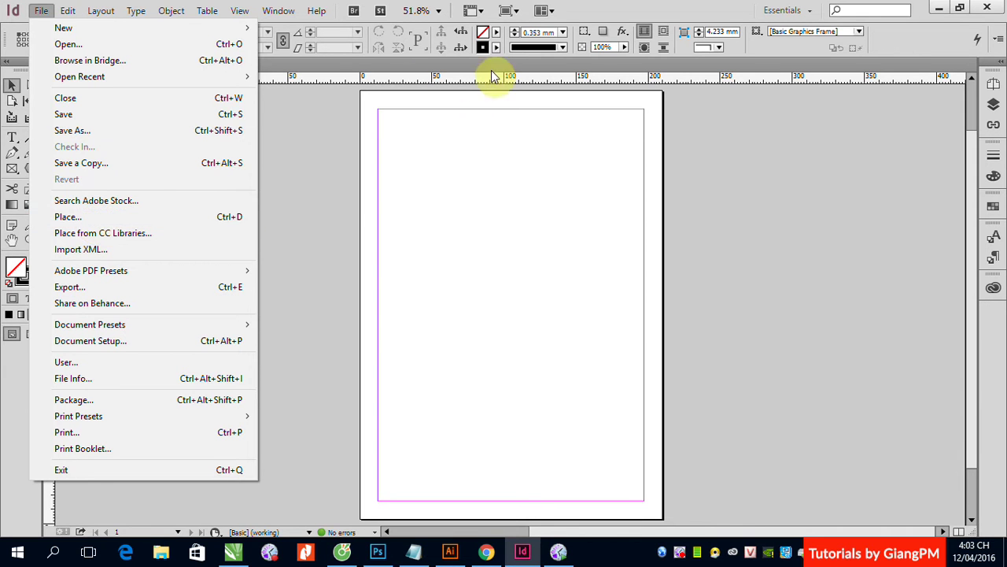
click(330, 127)
click(12, 140)
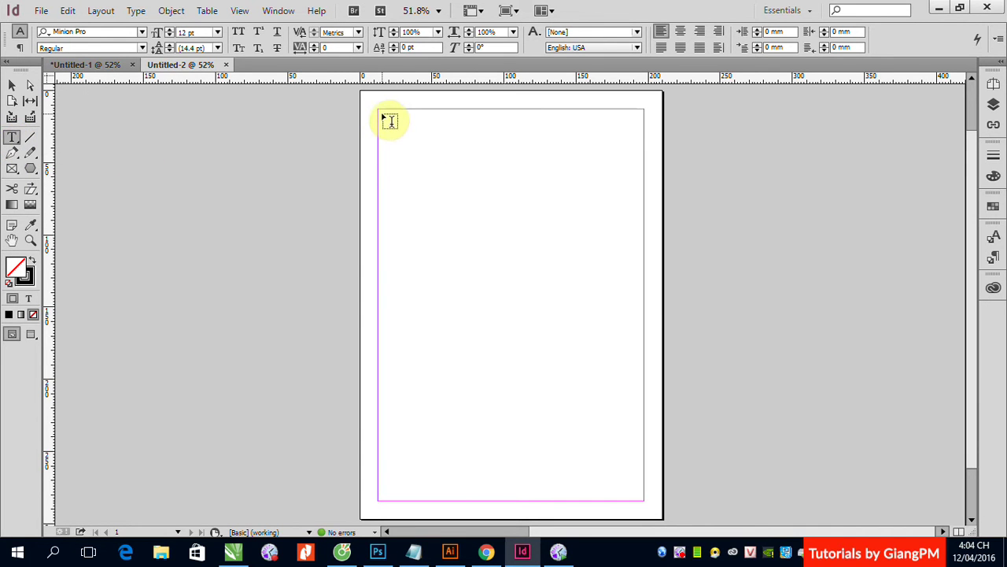
drag(388, 117, 645, 499)
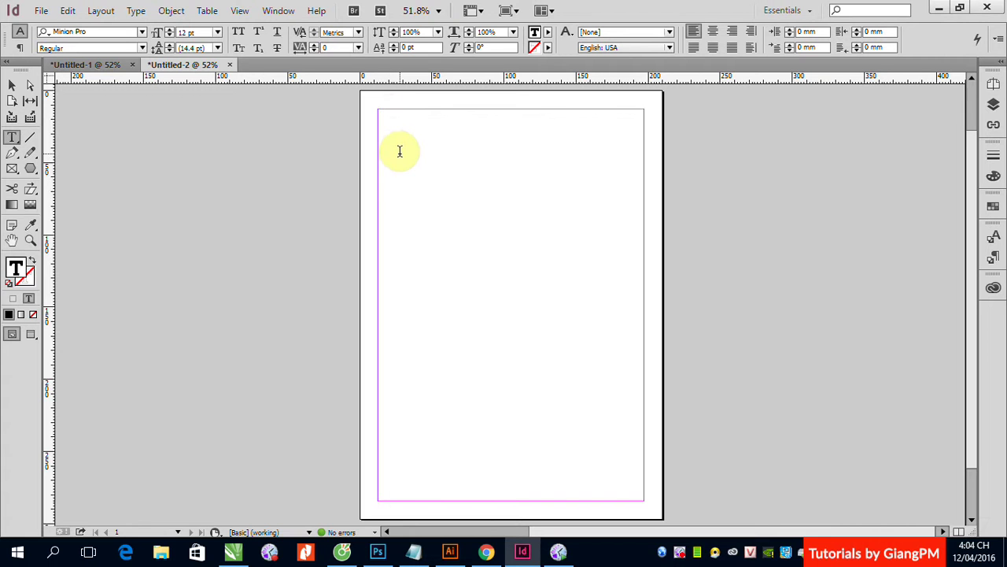
Enter the sentence "Nhập văn bản vào trong hộp chứa text trong tài liệu InDesign" in the text frame.
text(Nhập)
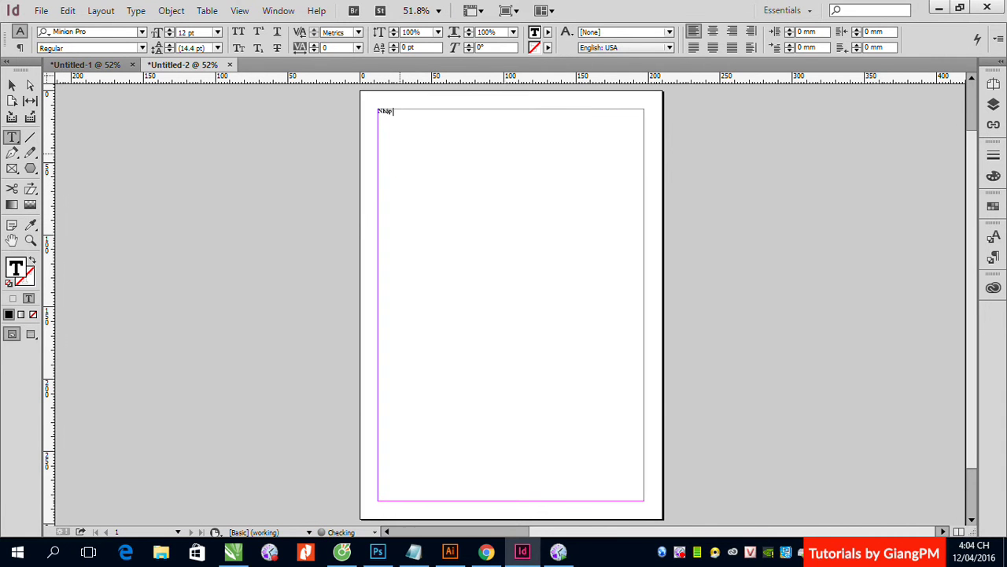
text( văn bản)
text( vào trong k)
text(ộp chứa)
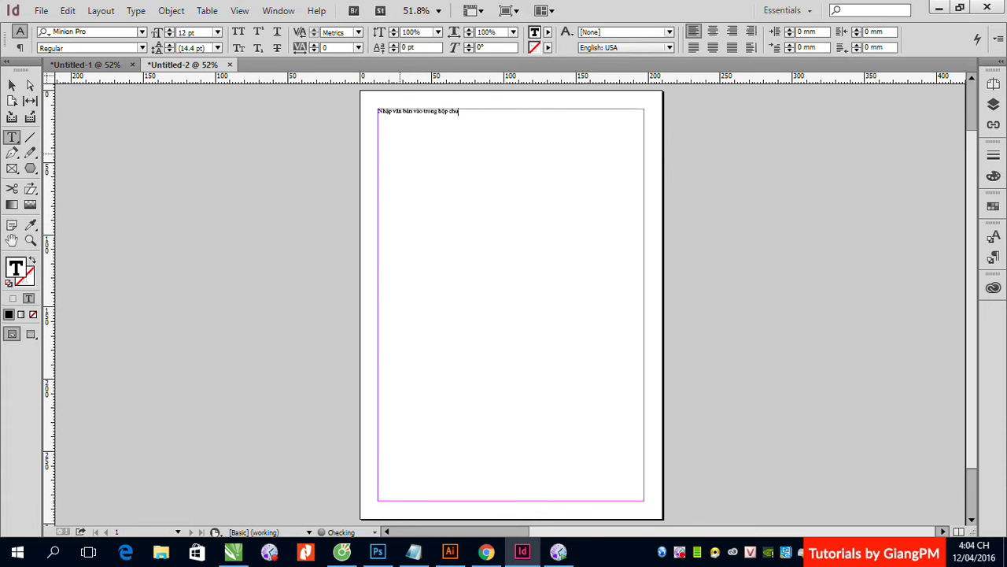
text( text trong tài liệu InDesign)
key(Escape)
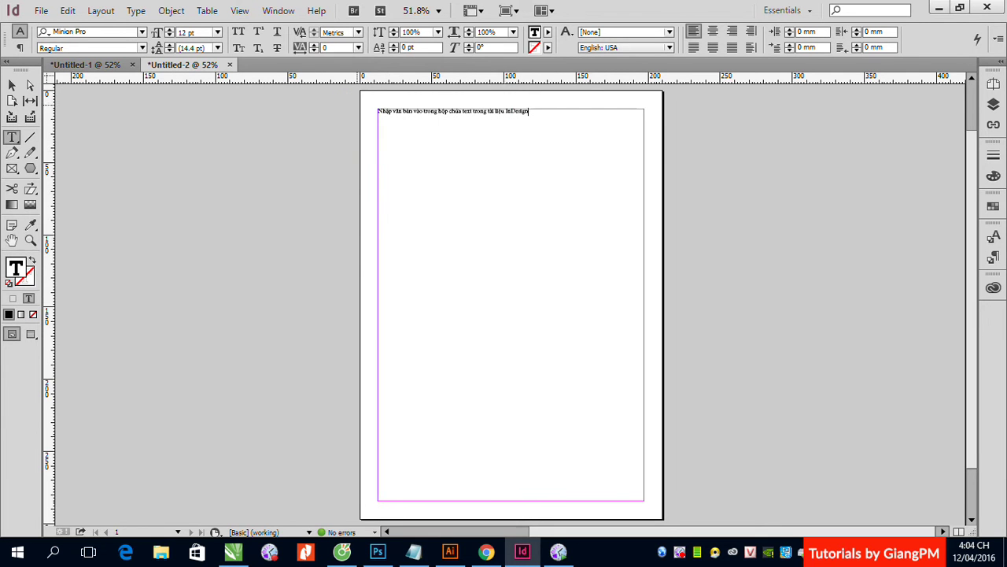
Copy the whole sample sentence in the text frame.
drag(359, 99, 625, 188)
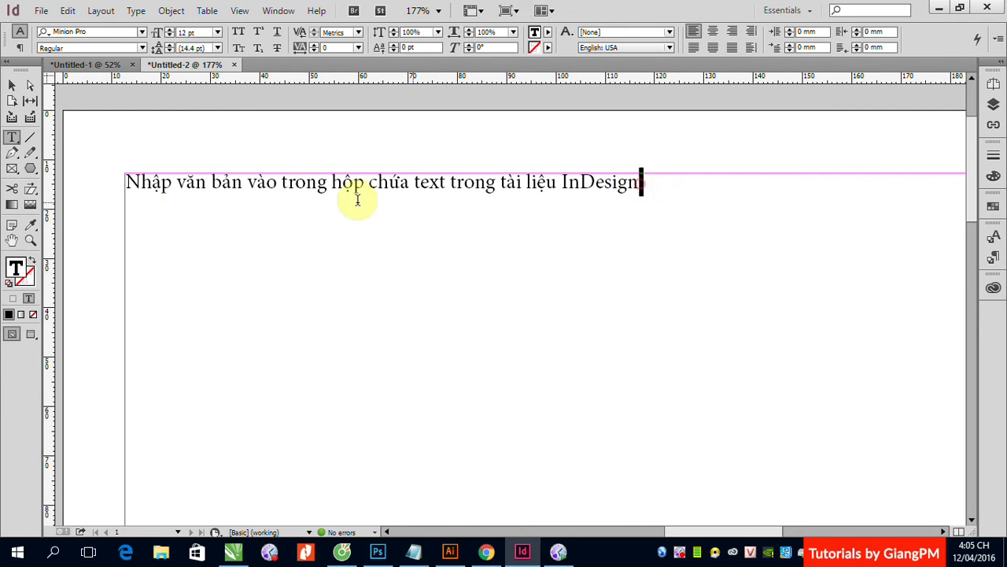
shift+click(127, 181)
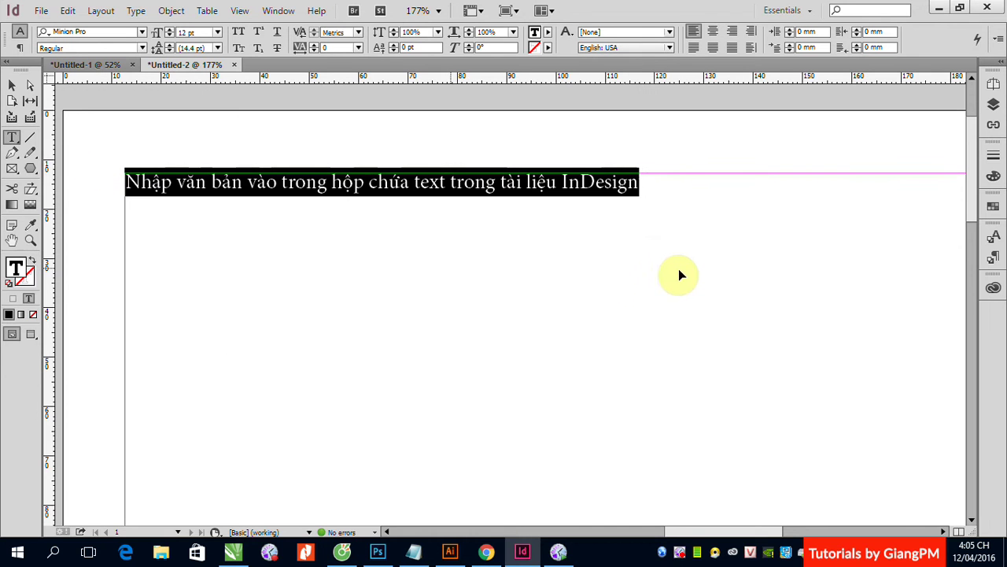
drag(653, 185, 575, 183)
click(575, 183)
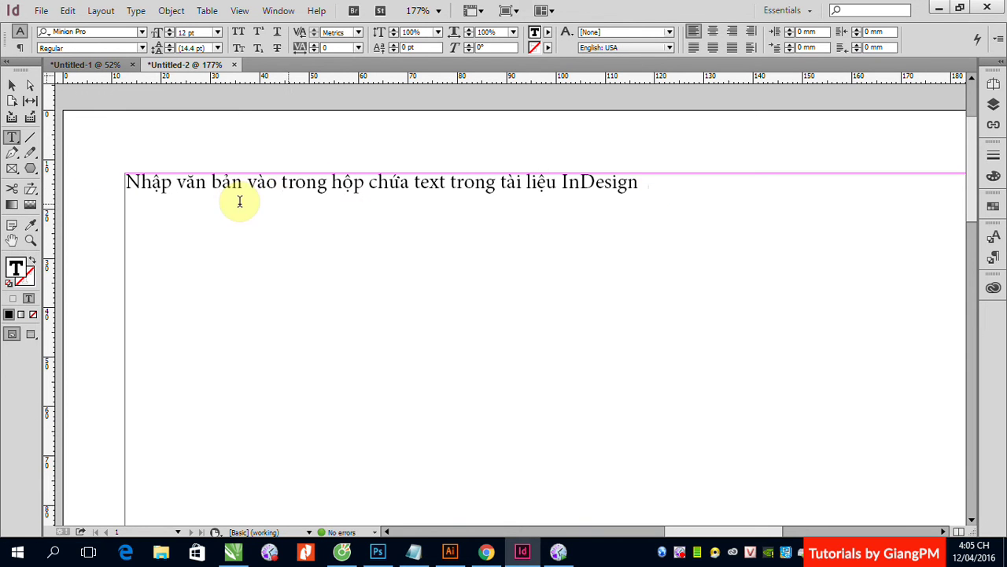
shift+click(118, 181)
key(ctrl+c)
Paste the copied sentence repeatedly after the original until the text fills nearly half of the frame, and select the frame as an object.
click(645, 186)
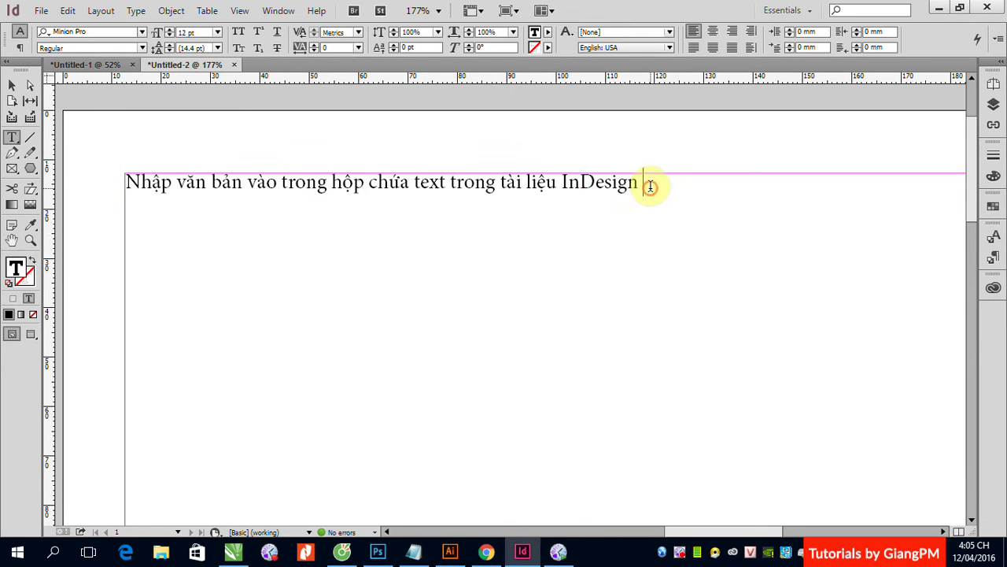
key(ctrl+v)
key(ctrl+v)
key(ctrl+v)
key(ctrl+v)
key(ctrl+v)
key(ctrl+v)
key(ctrl+v)
key(ctrl+v)
key(ctrl+v)
key(ctrl+v)
key(ctrl+v)
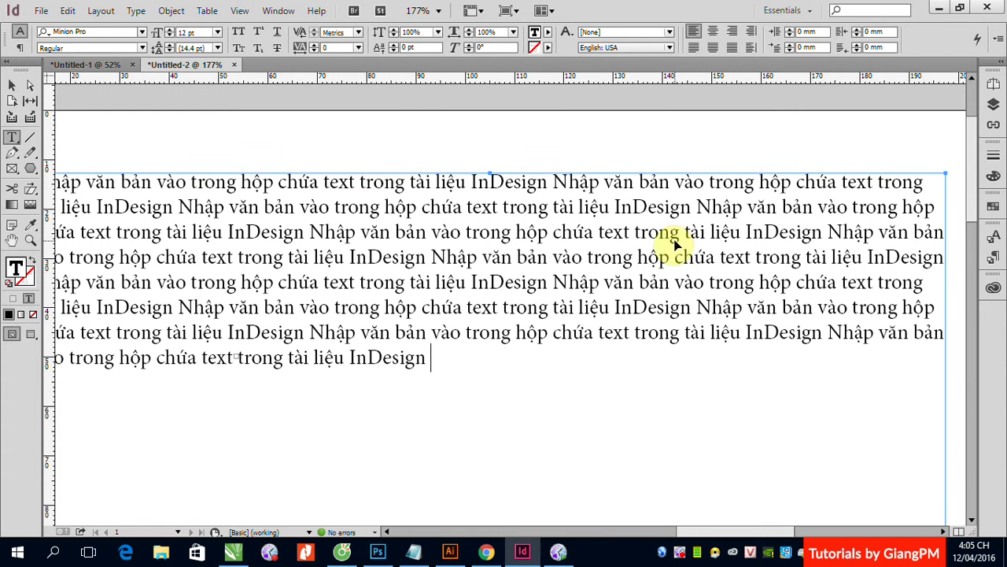
key(ctrl+minus)
key(ctrl+minus)
key(ctrl+v)
key(ctrl+v)
key(ctrl+v)
key(ctrl+v)
key(ctrl+v)
key(ctrl+v)
key(ctrl+v)
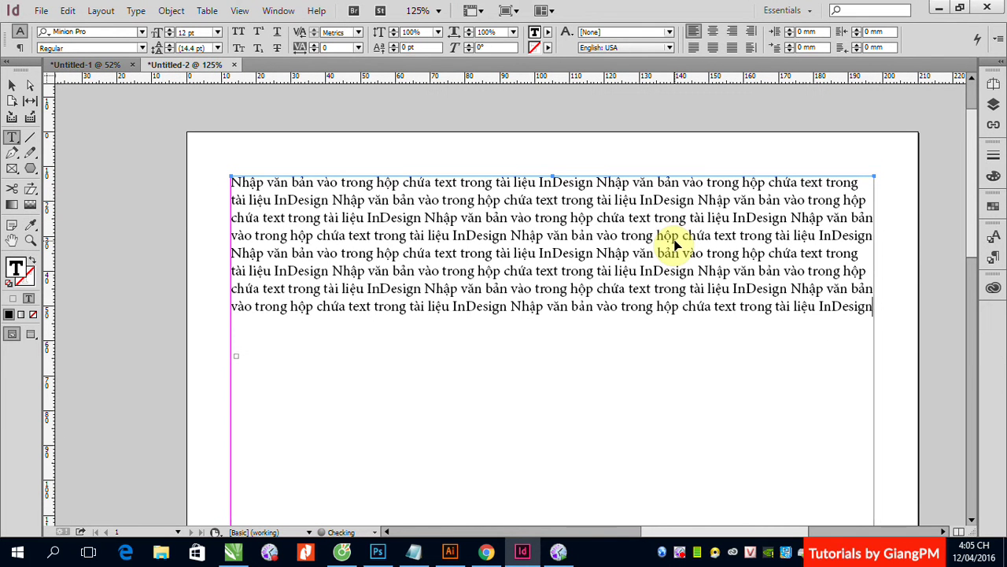
key(ctrl+v)
key(ctrl+v)
key(ctrl+v)
key(ctrl+v)
key(ctrl+v)
key(ctrl+v)
key(ctrl+v)
key(ctrl+v)
key(ctrl+v)
key(ctrl+v)
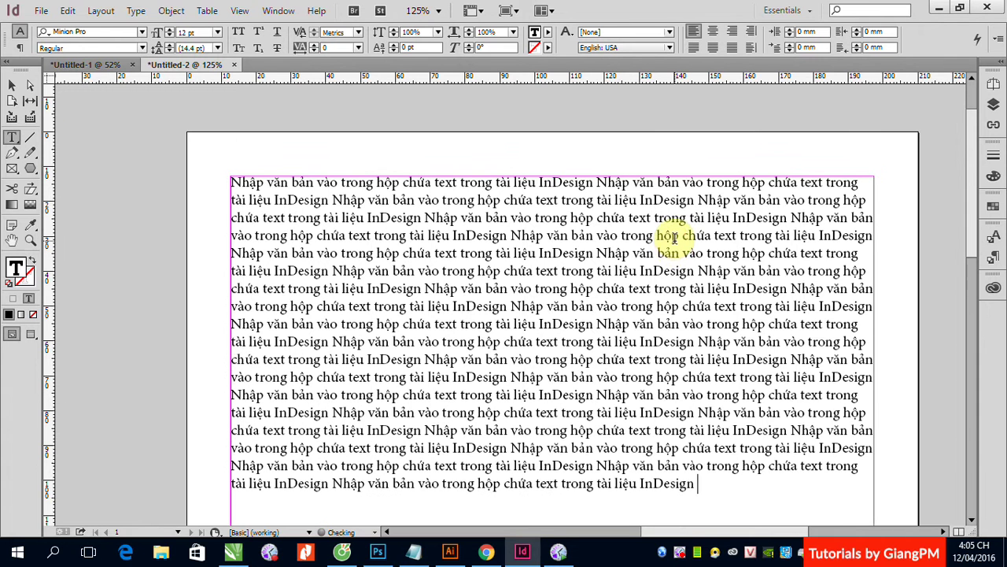
scroll(677, 246, down, 3)
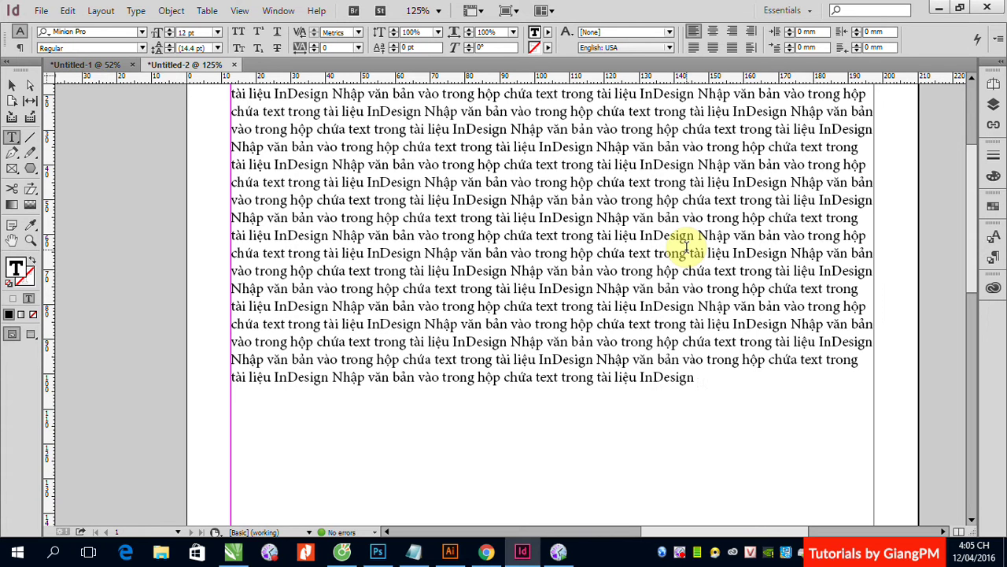
key(ctrl+v)
key(ctrl+v)
key(ctrl+v)
key(ctrl+v)
key(ctrl+v)
key(ctrl+v)
key(ctrl+v)
key(ctrl+v)
key(ctrl+v)
key(ctrl+v)
key(ctrl+v)
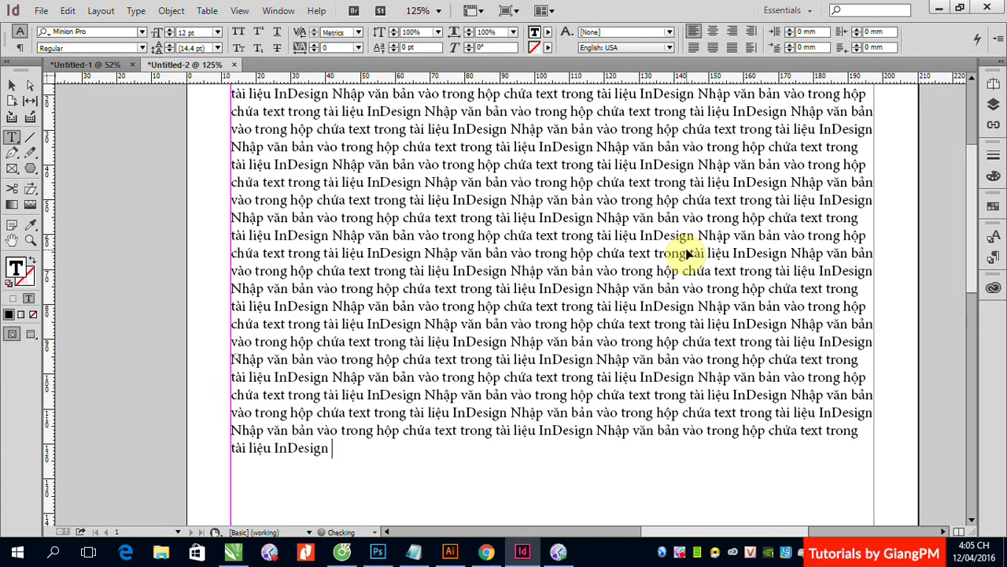
key(ctrl+v)
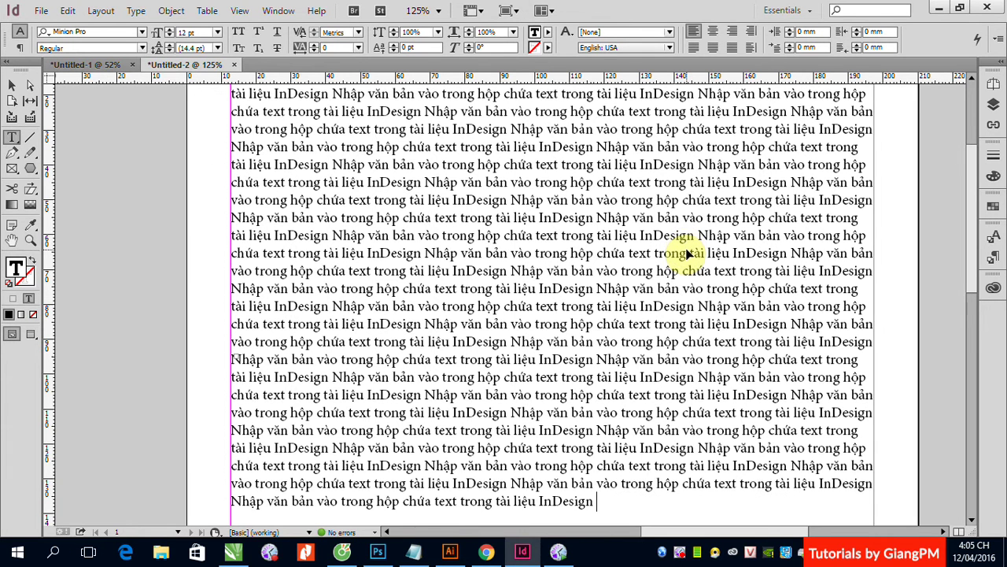
key(ctrl+minus)
key(ctrl+minus)
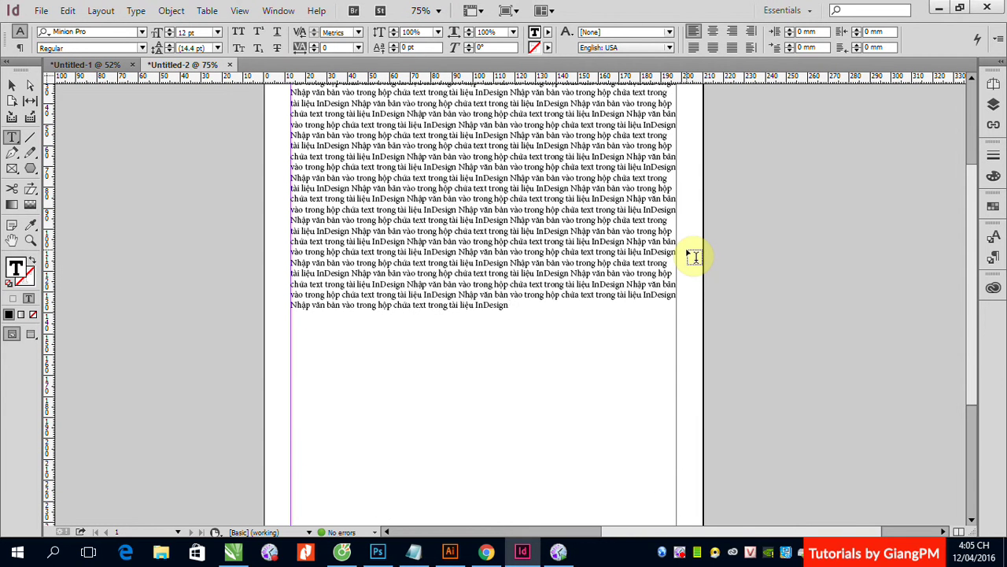
key(ctrl+minus)
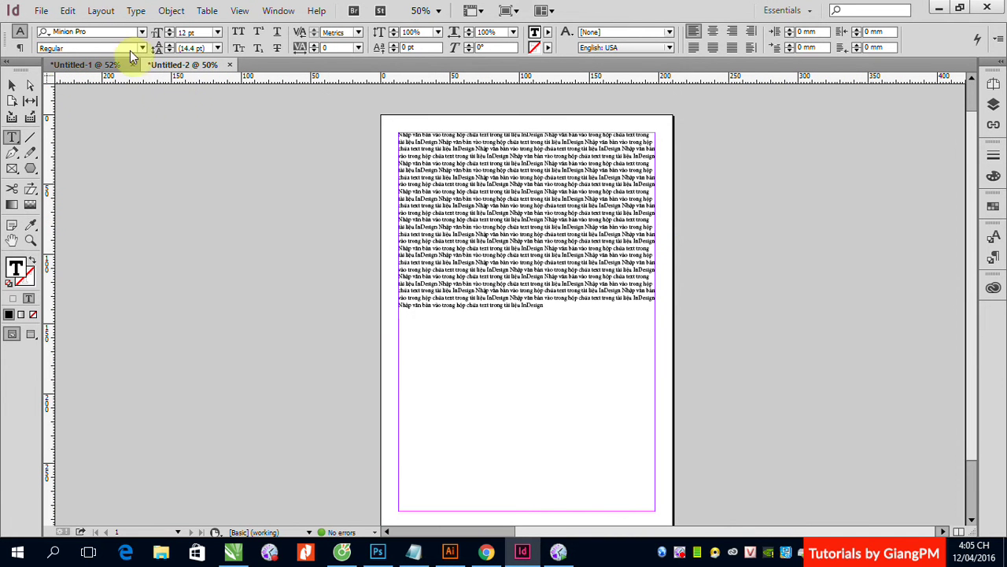
click(11, 84)
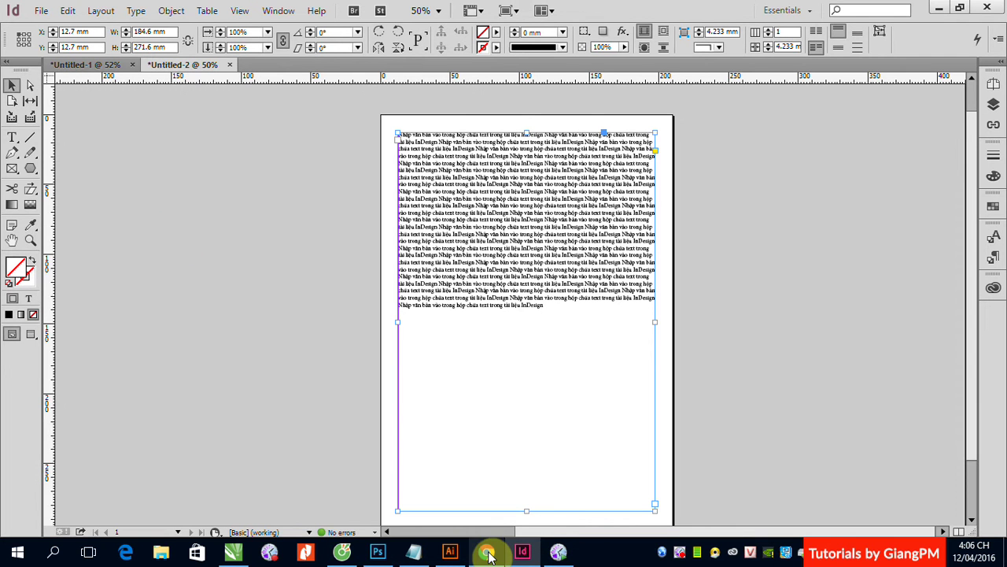
Switch to Chrome and copy the full story text of the Ma Thổi Đèn page, Quyển 1 - Chương 1, down to its last paragraph.
mouse_move(489, 556)
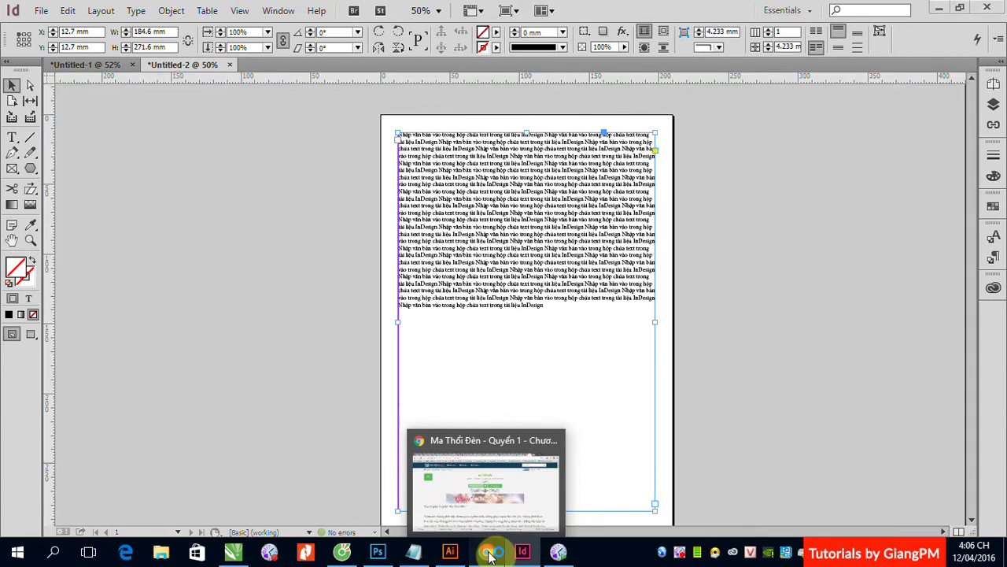
click(488, 553)
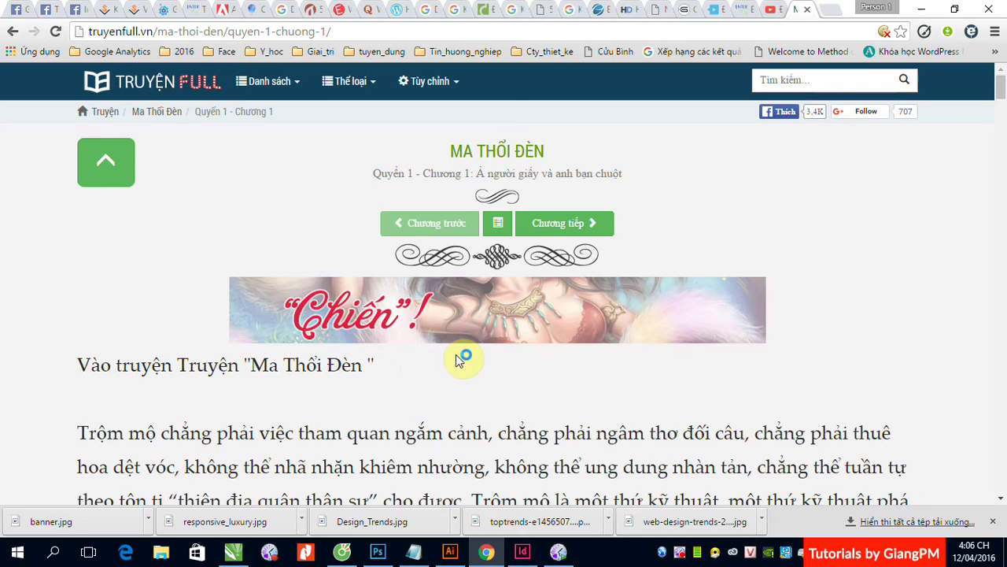
scroll(455, 355, down, 3)
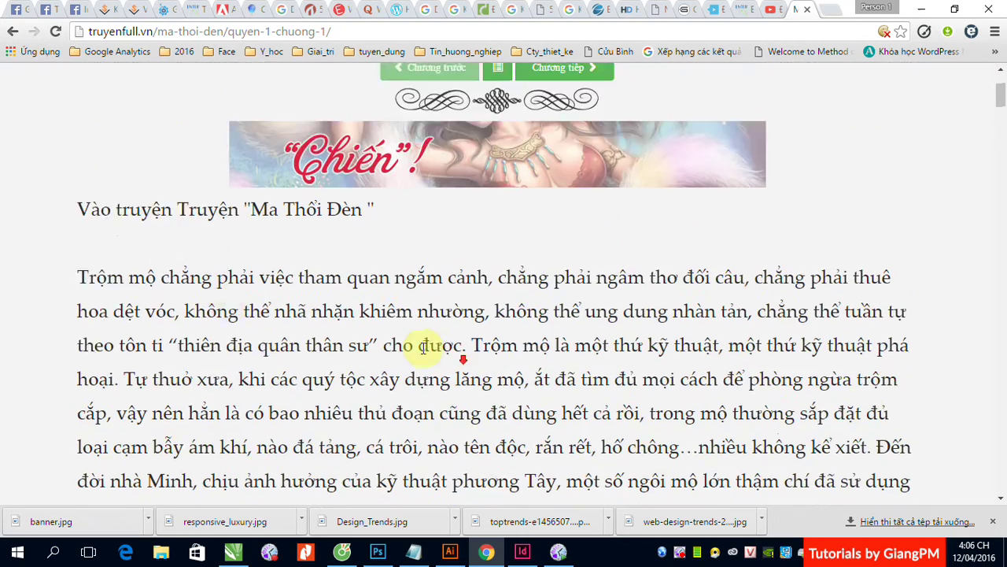
drag(78, 143, 476, 450)
click(476, 450)
scroll(488, 433, down, 20)
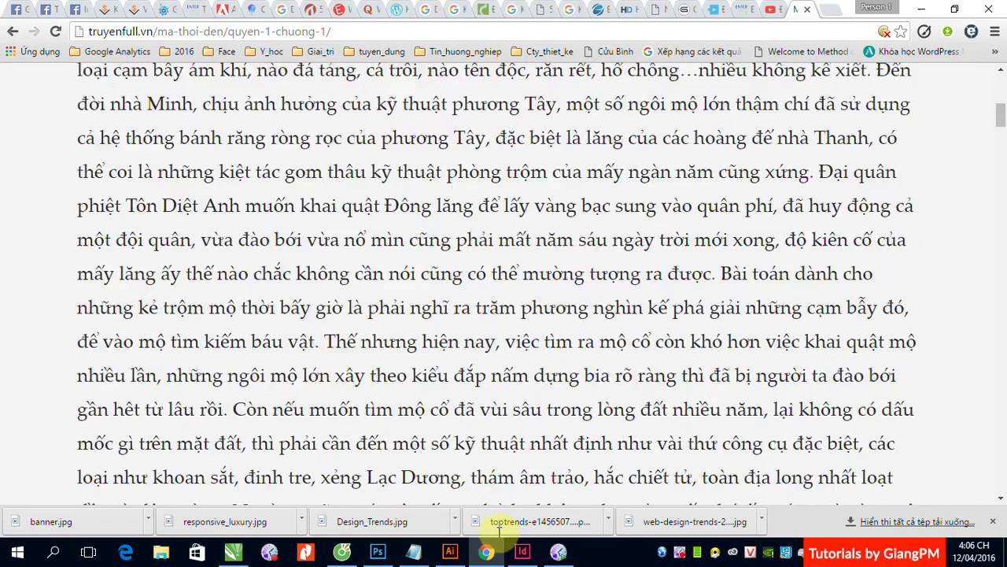
key(ctrl+a)
scroll(497, 417, down, 15)
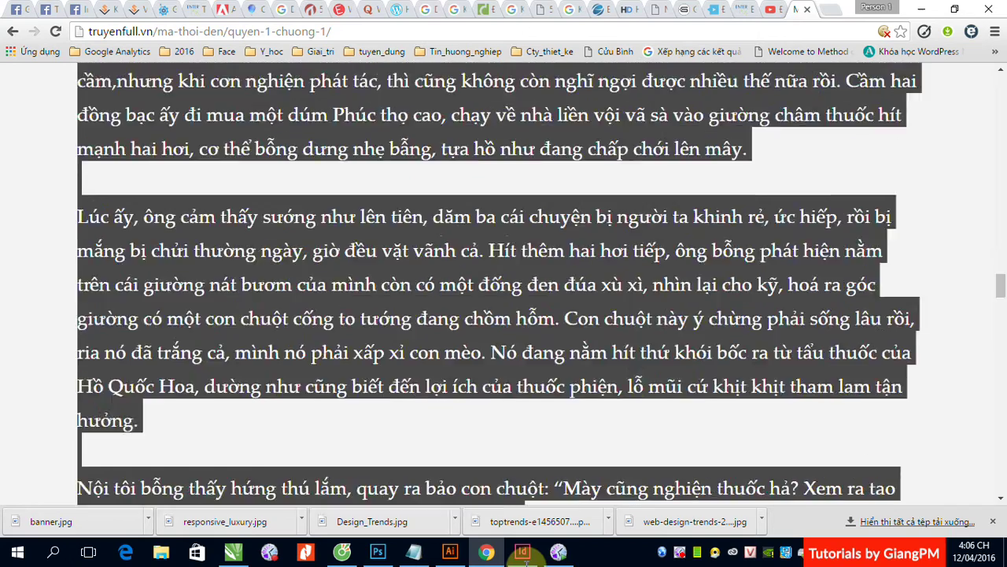
scroll(551, 455, down, 15)
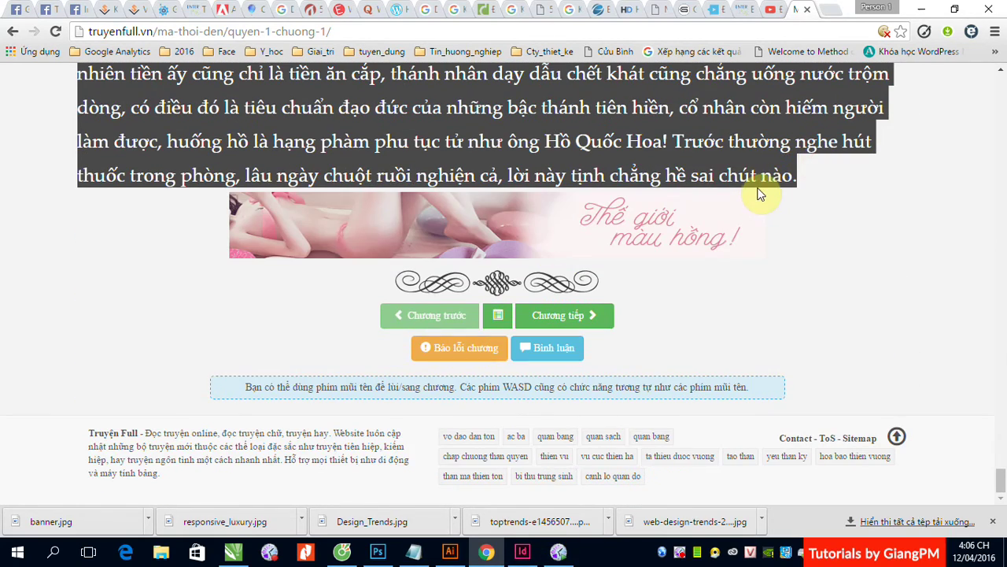
Switch back to InDesign and replace all the text in the frame with the copied chapter text.
click(501, 527)
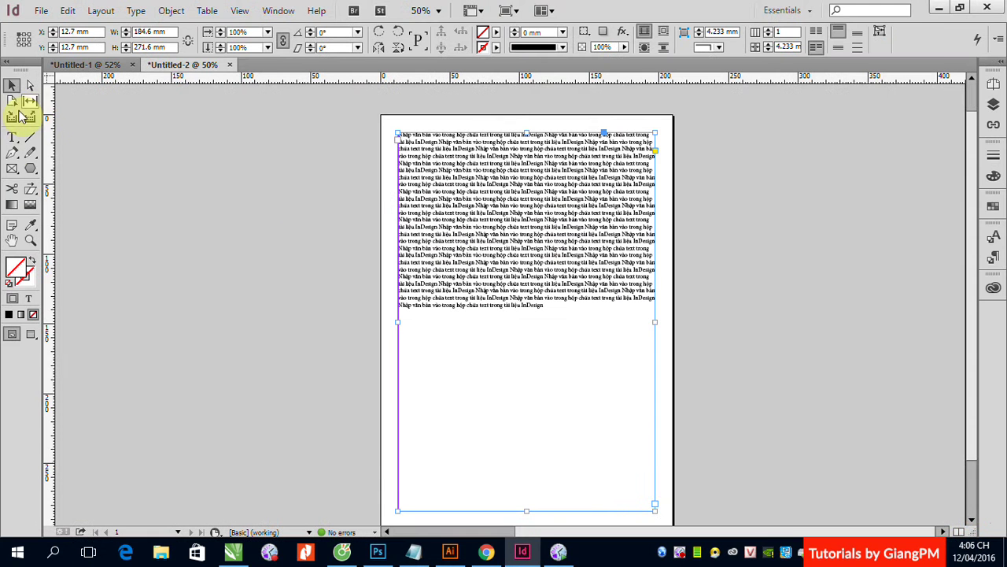
click(12, 136)
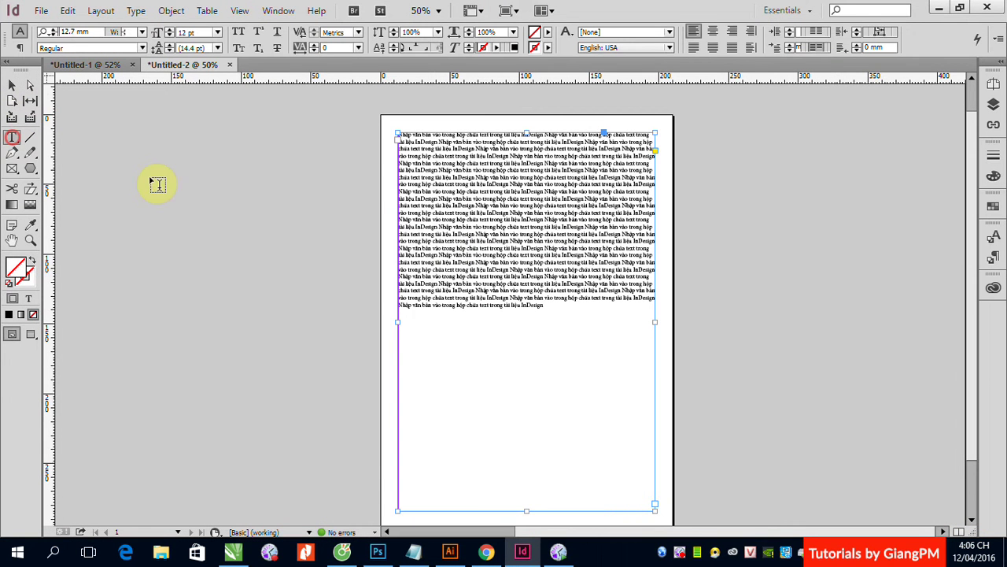
click(455, 254)
key(ctrl+a)
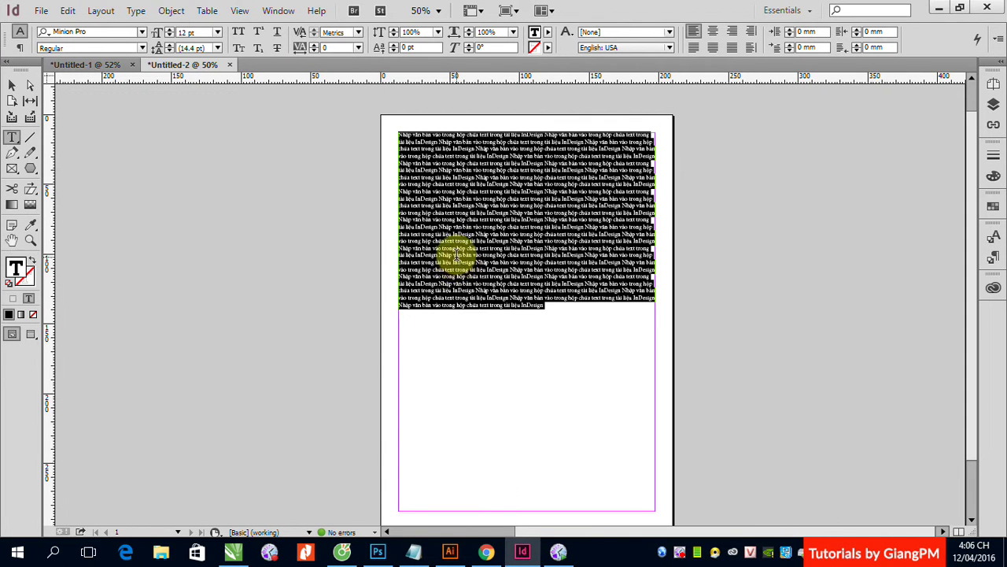
key(ctrl+v)
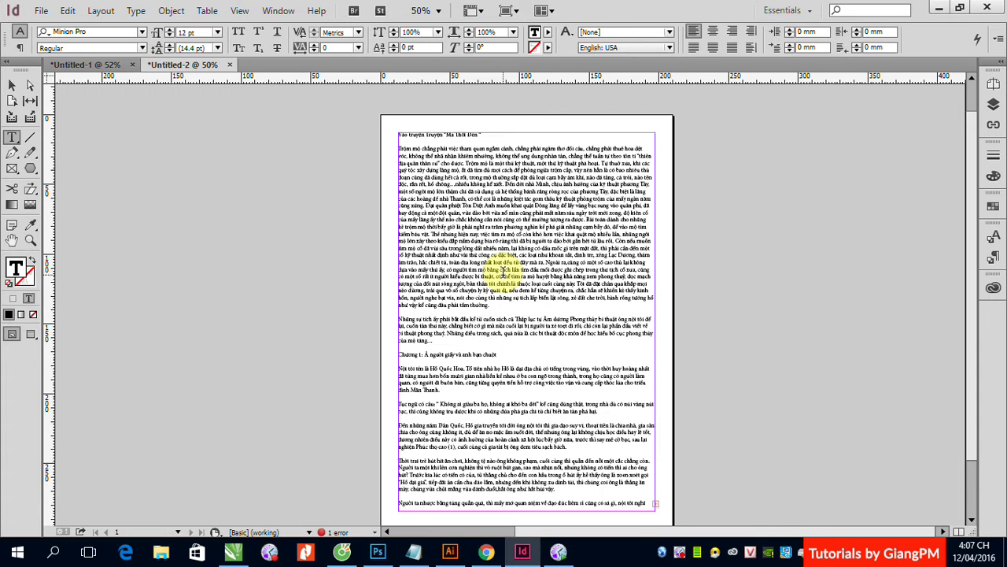
Launch Word 2013 and create a blank document.
click(22, 543)
scroll(233, 336, down, 5)
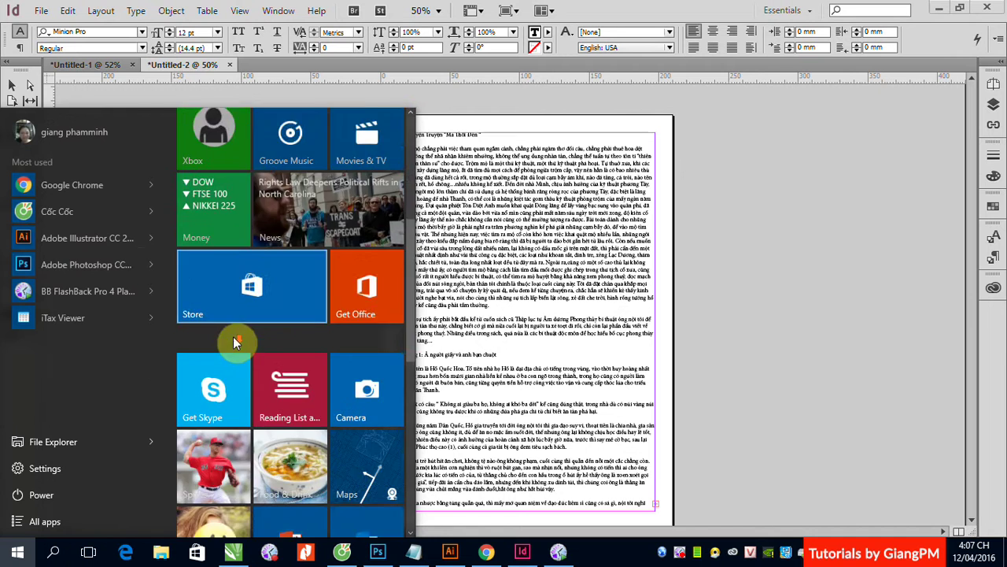
scroll(233, 336, down, 3)
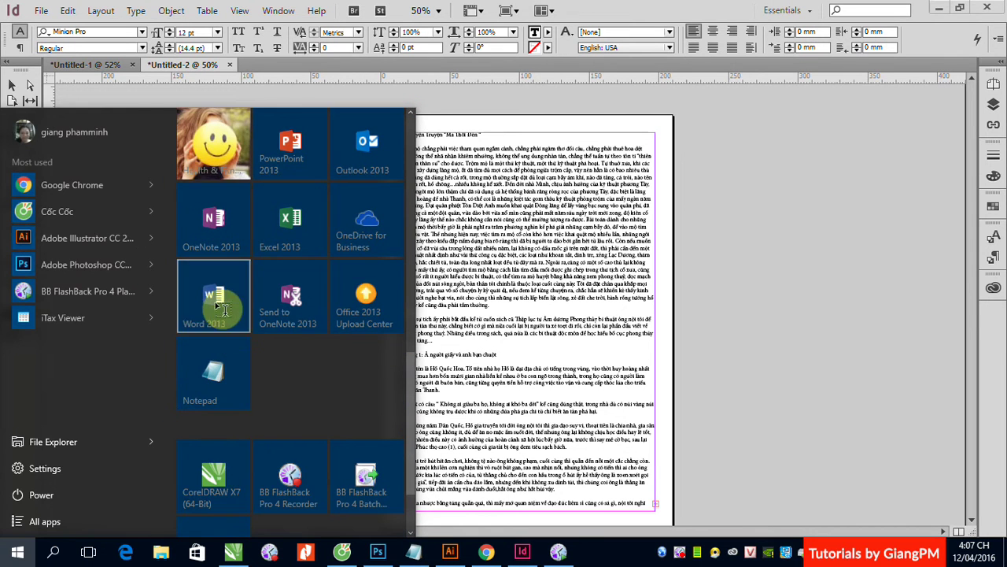
click(220, 307)
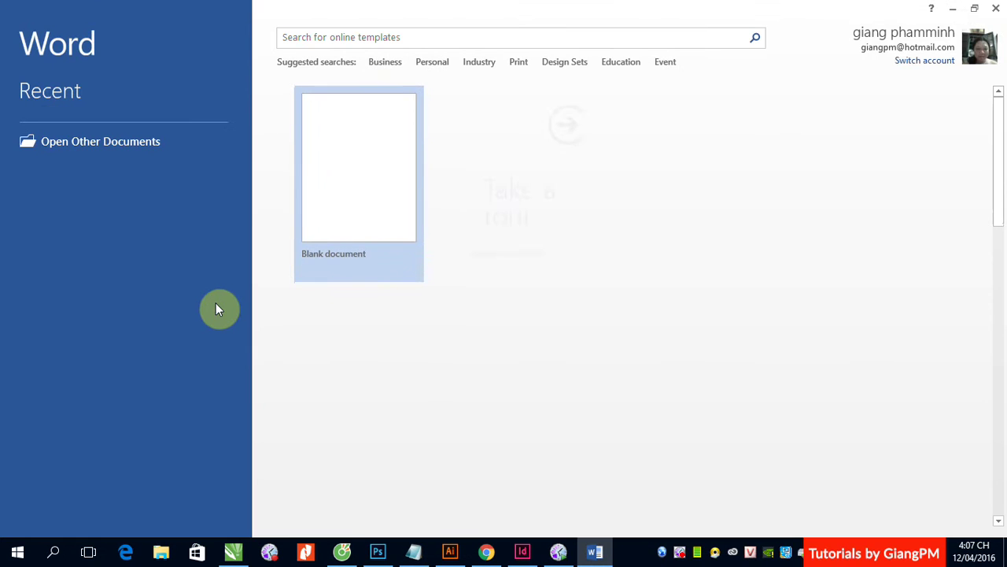
click(344, 165)
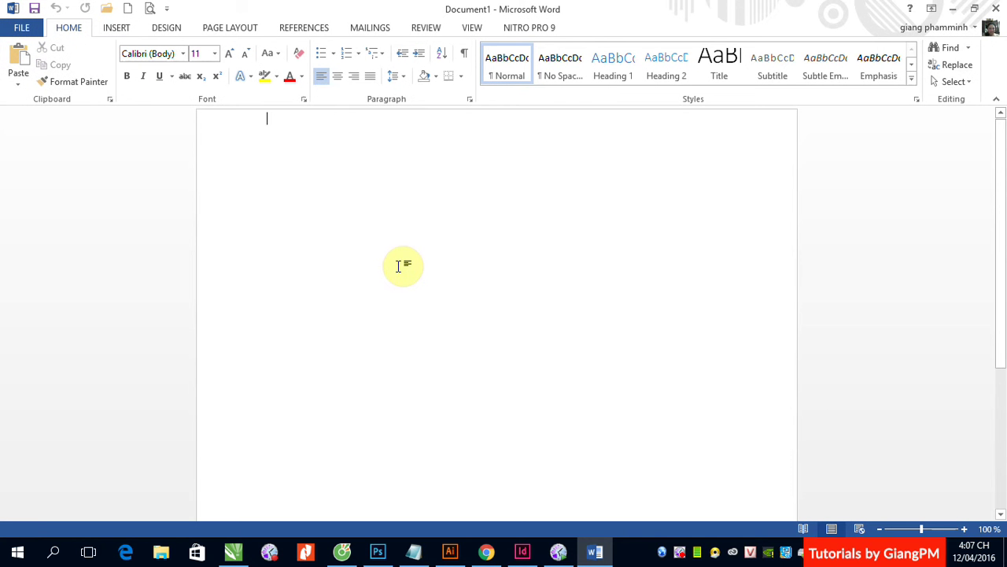
Paste the copied chapter text into the blank document and choose the Desktop folder as the location for saving it.
key(ctrl+v)
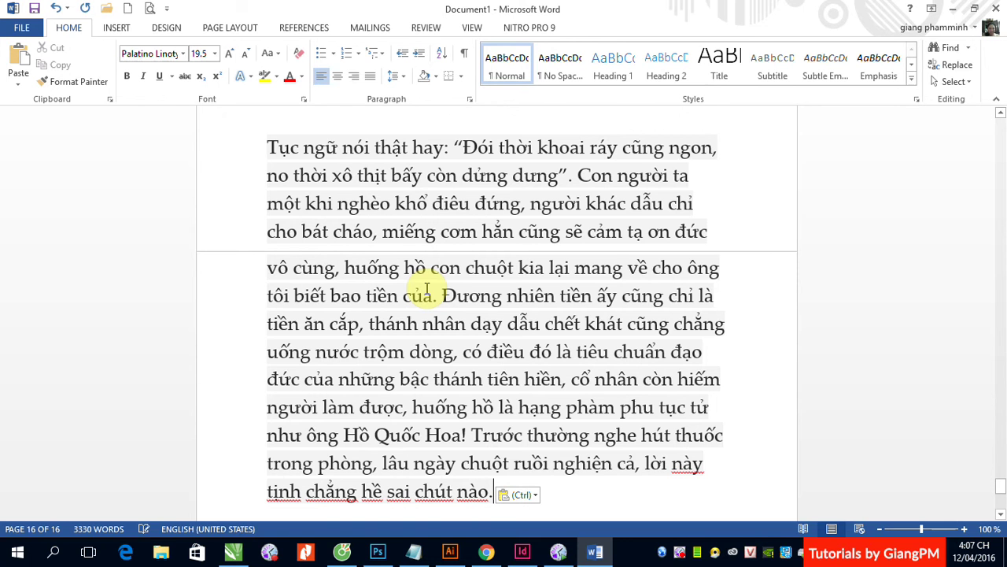
key(ctrl+s)
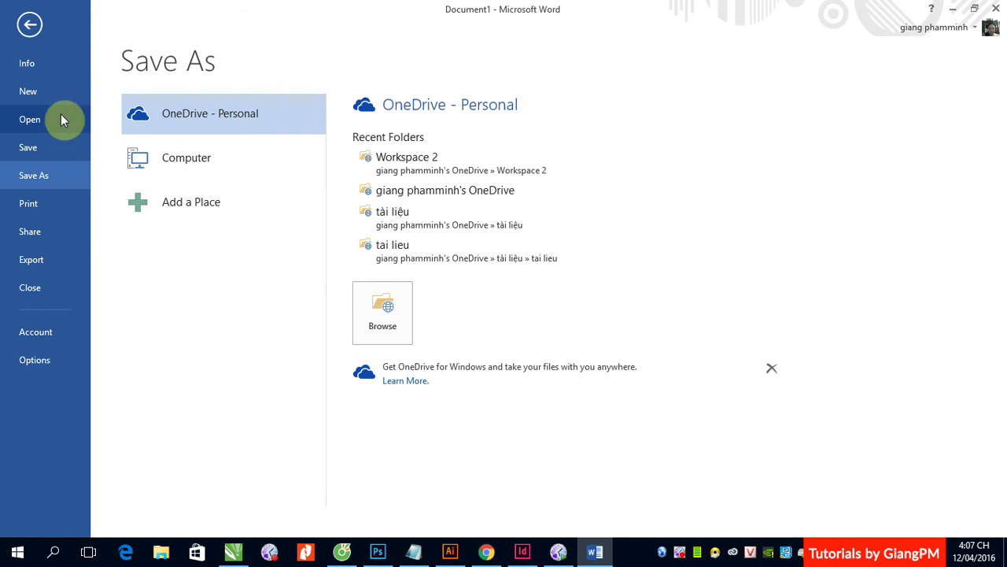
click(203, 167)
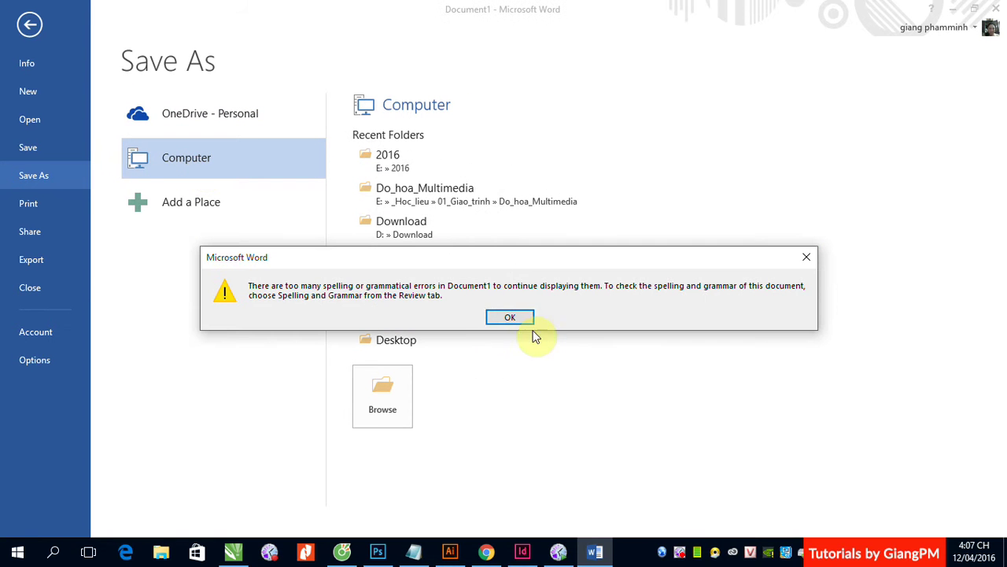
click(515, 317)
click(210, 163)
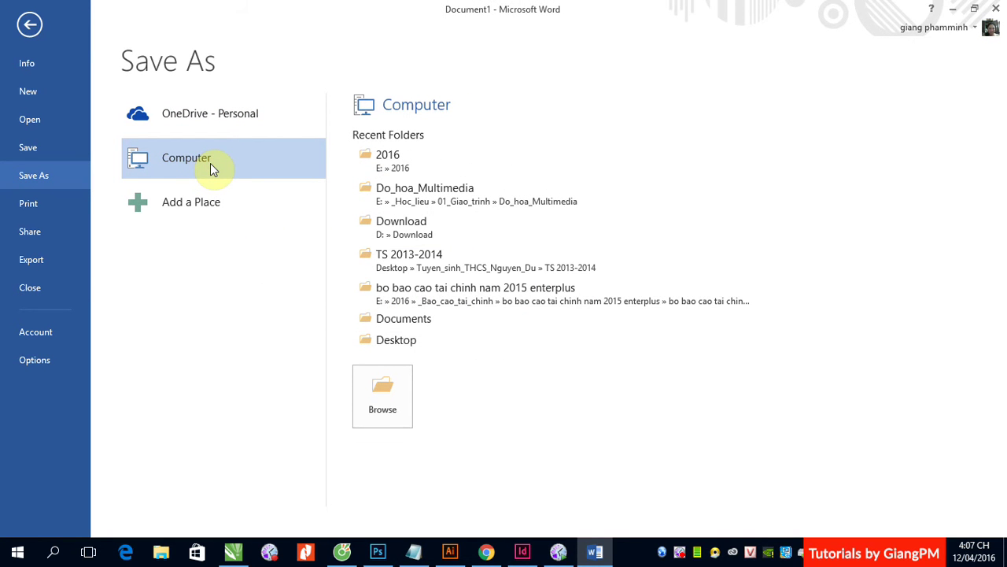
click(405, 391)
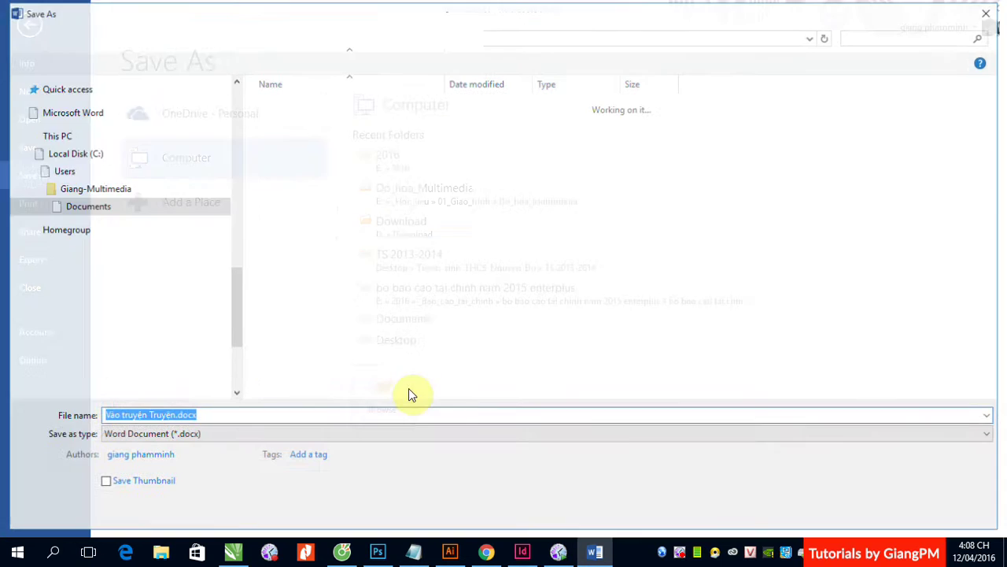
drag(237, 259, 234, 146)
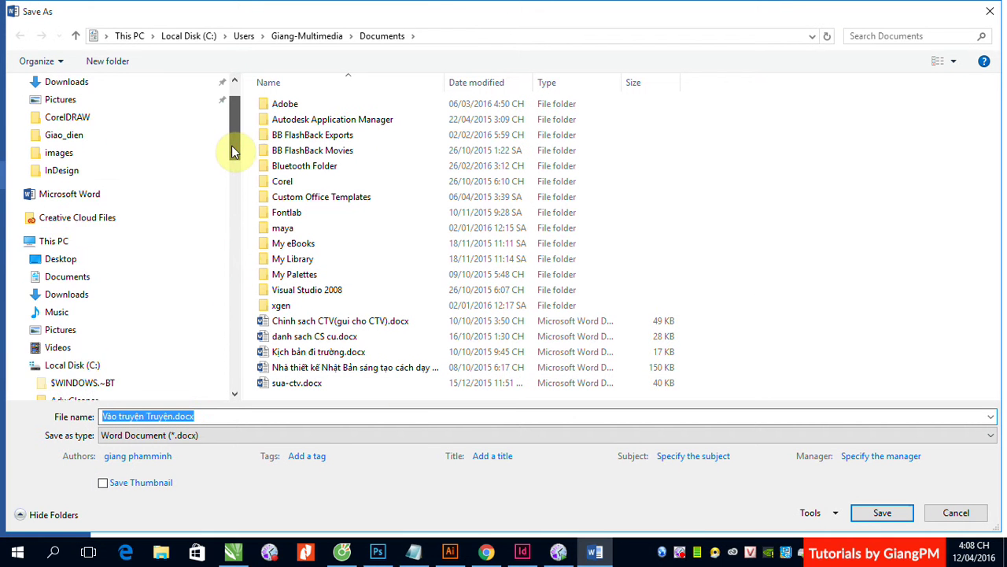
scroll(157, 153, up, 1)
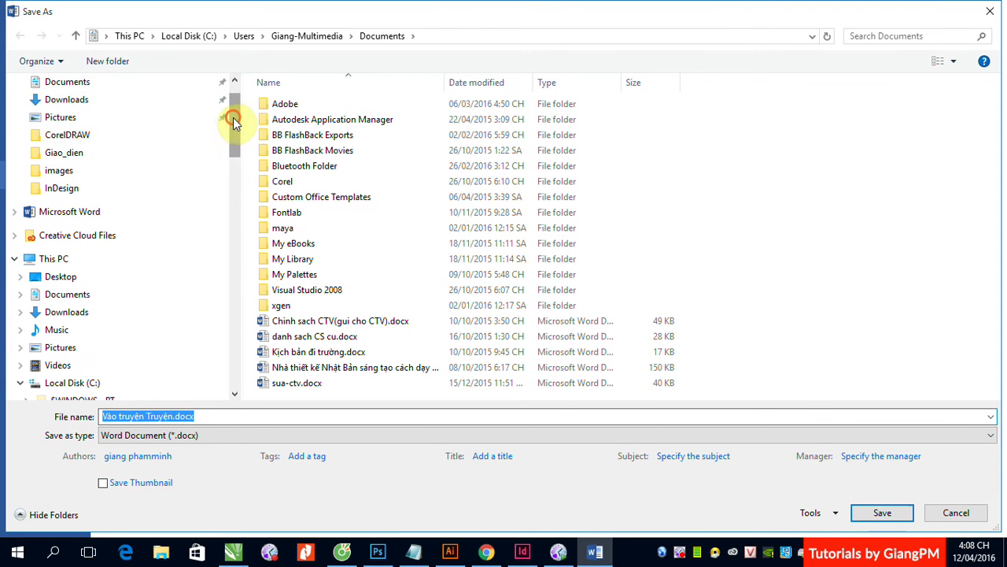
scroll(234, 117, up, 1)
click(61, 104)
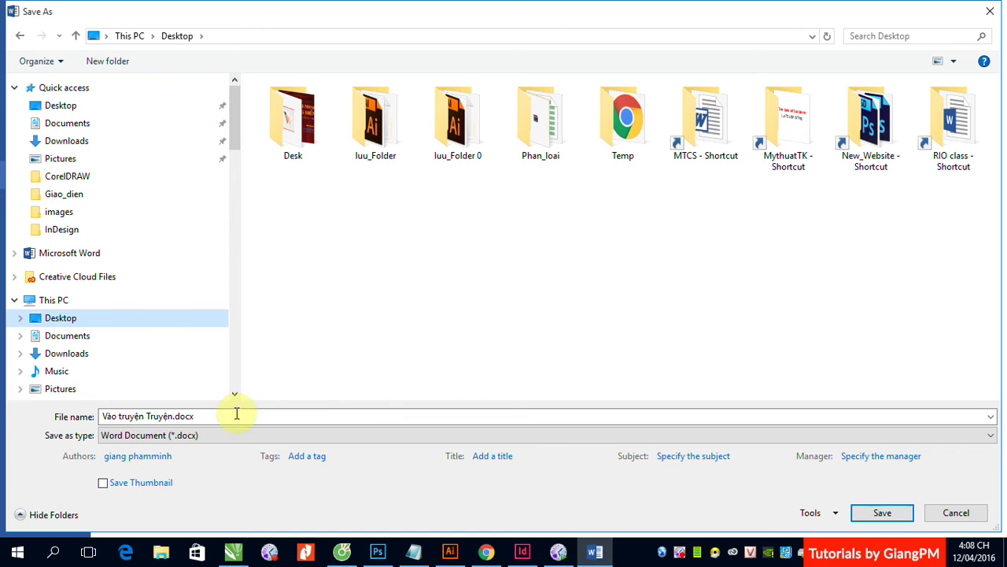
Name the file Truyen and save it as a Word Document (*.docx).
drag(203, 415, 76, 417)
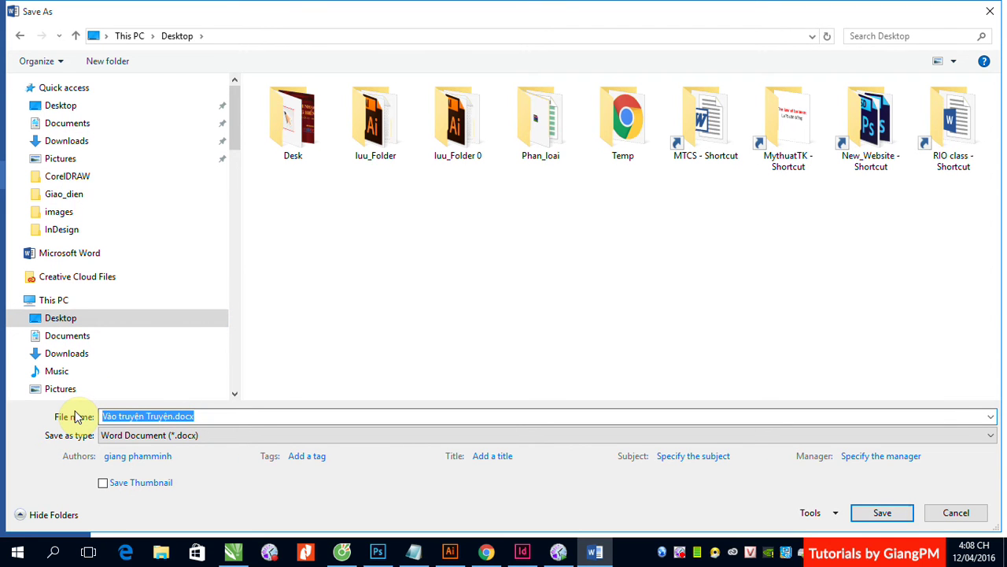
text(Truyen)
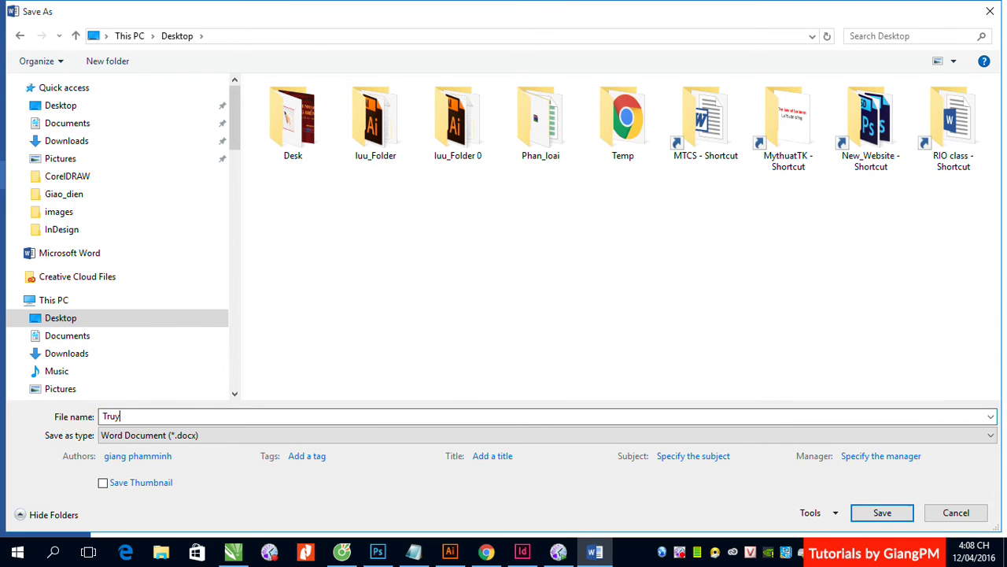
click(869, 511)
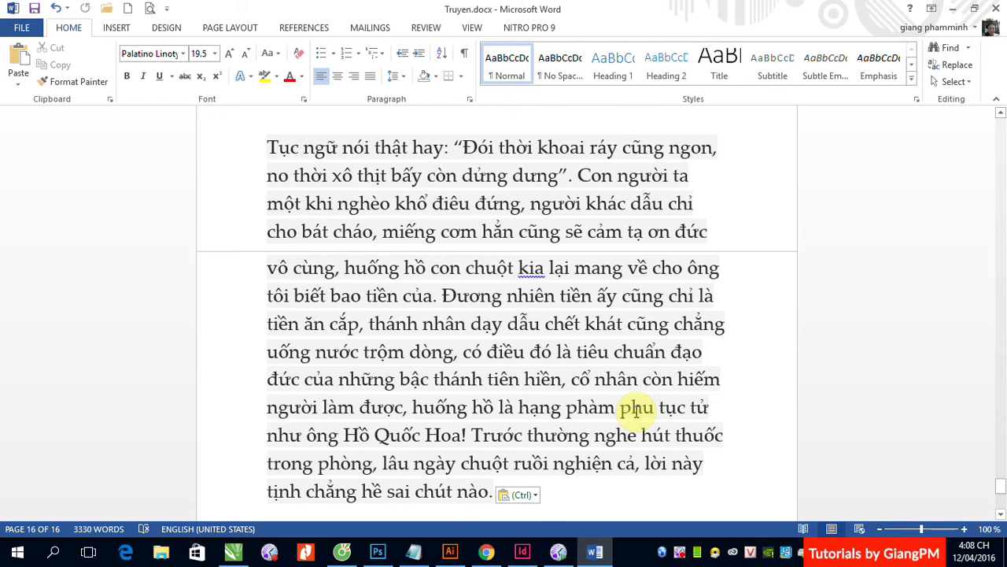
Switch to InDesign, create a new one-page A4 document from the A4_doc preset, and activate the Selection tool.
click(522, 552)
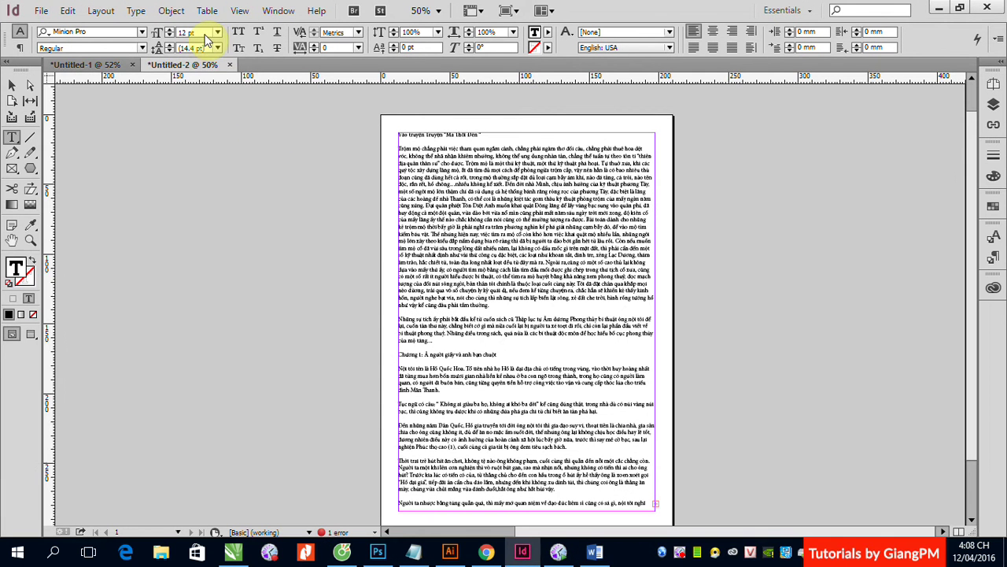
click(39, 13)
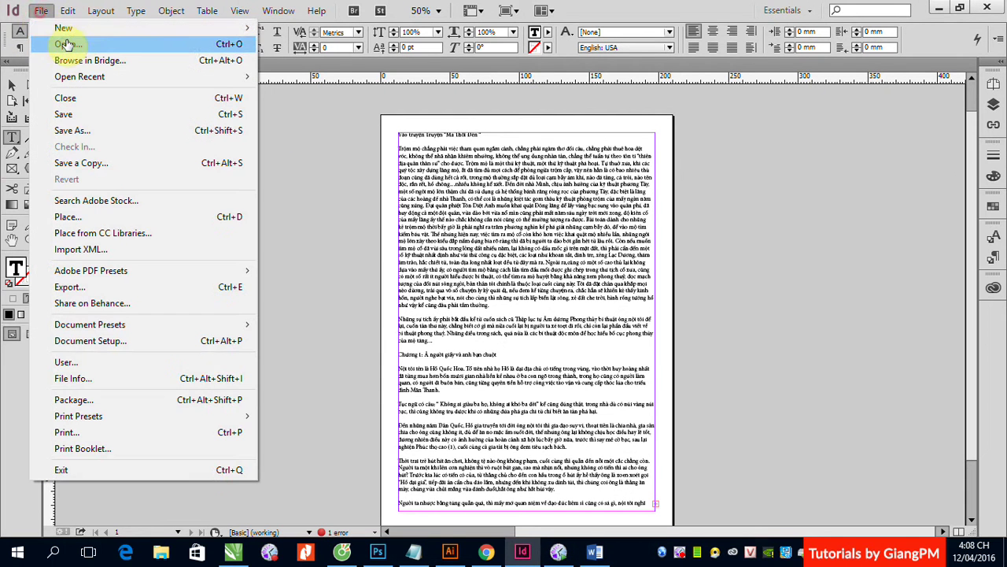
click(299, 30)
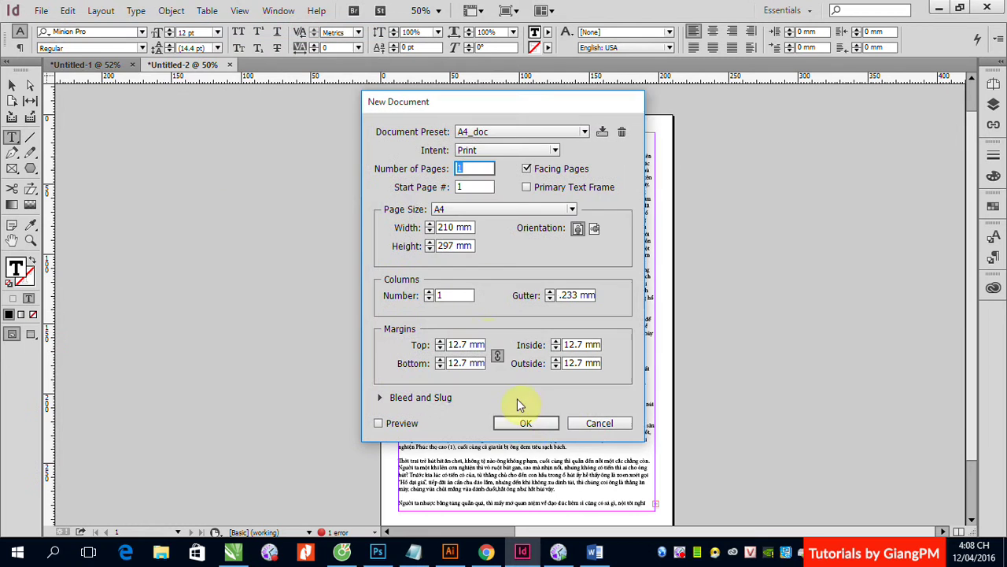
click(522, 422)
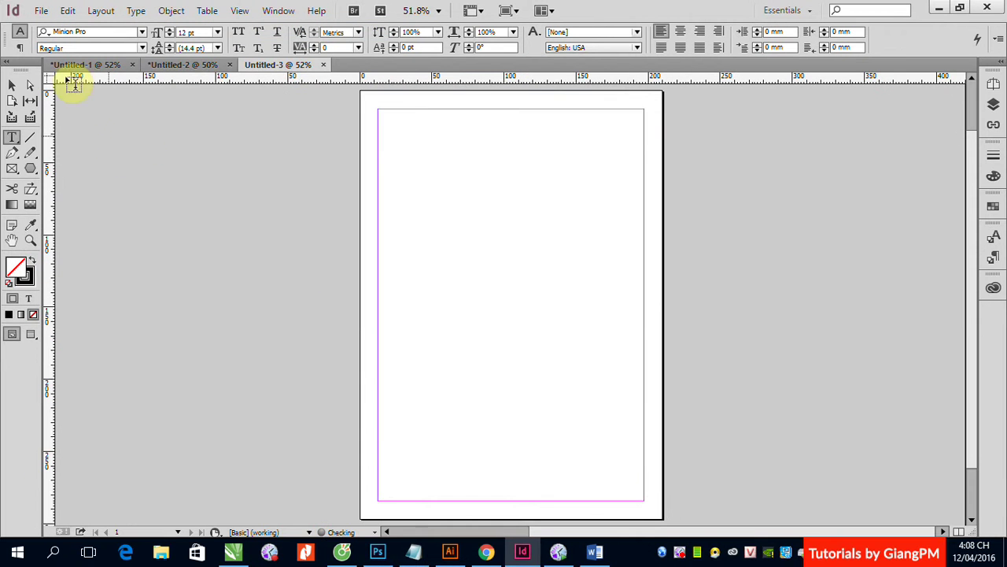
click(13, 85)
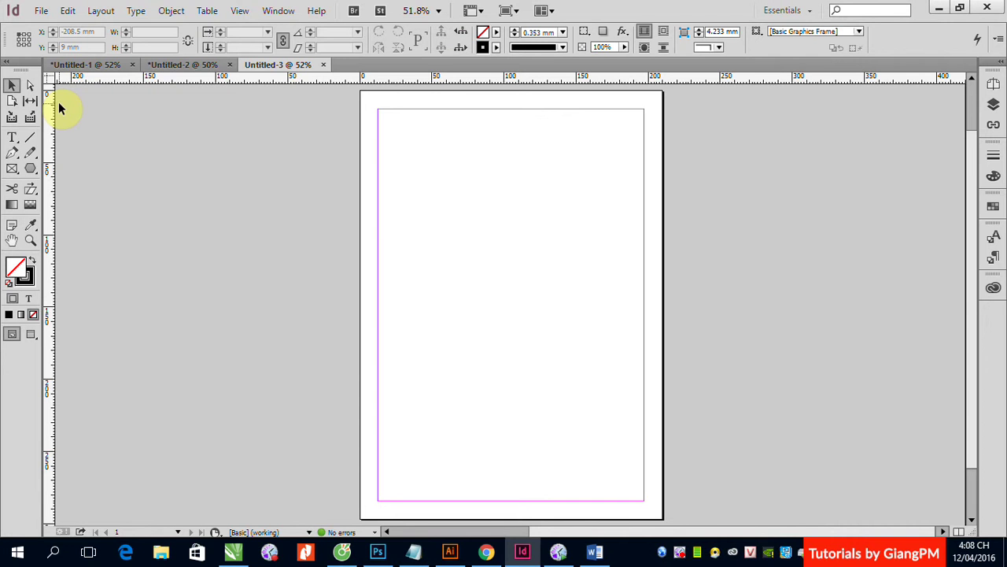
Try to place the file Truyen.docx from the Desktop into the new document.
click(41, 11)
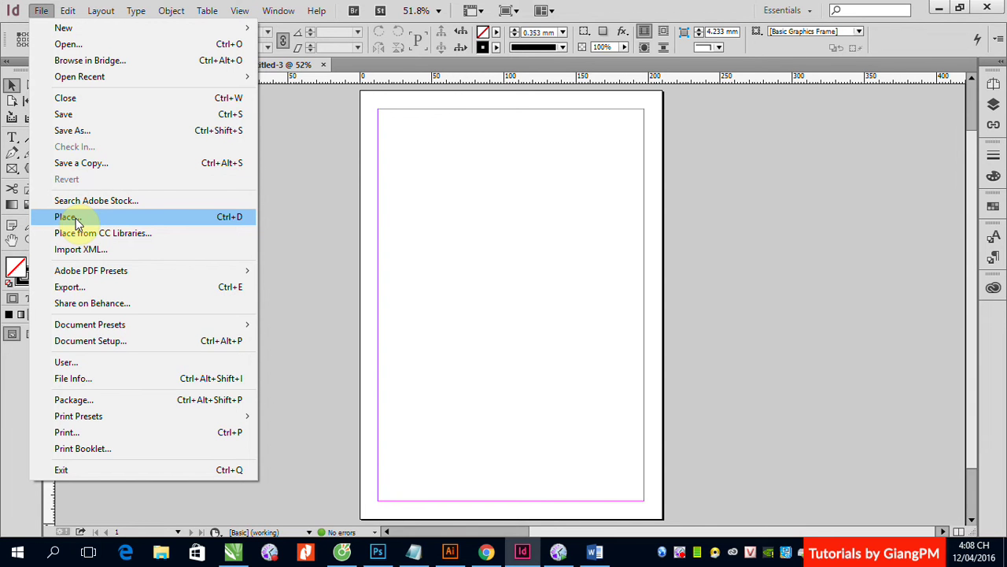
click(77, 223)
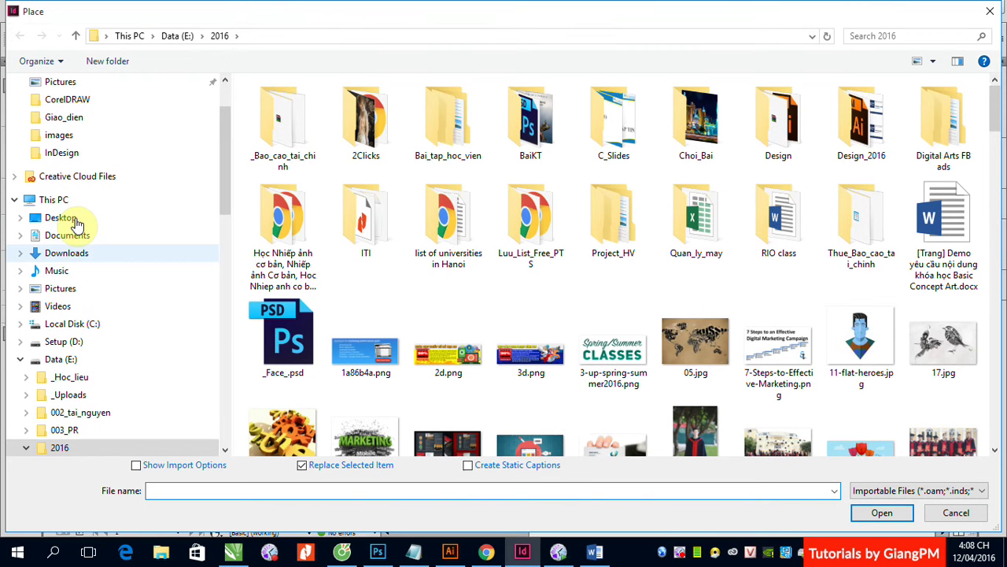
drag(225, 130, 225, 110)
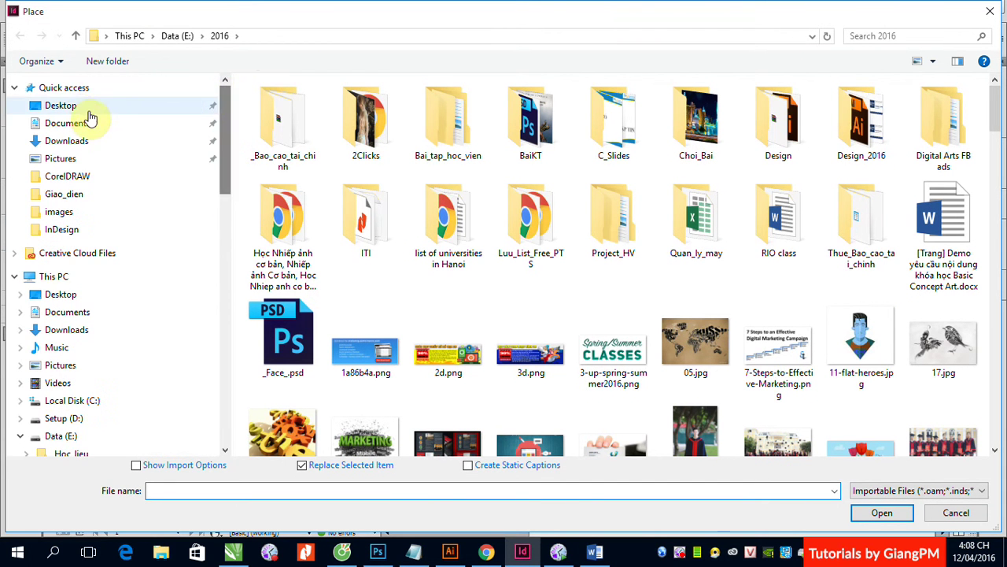
click(79, 105)
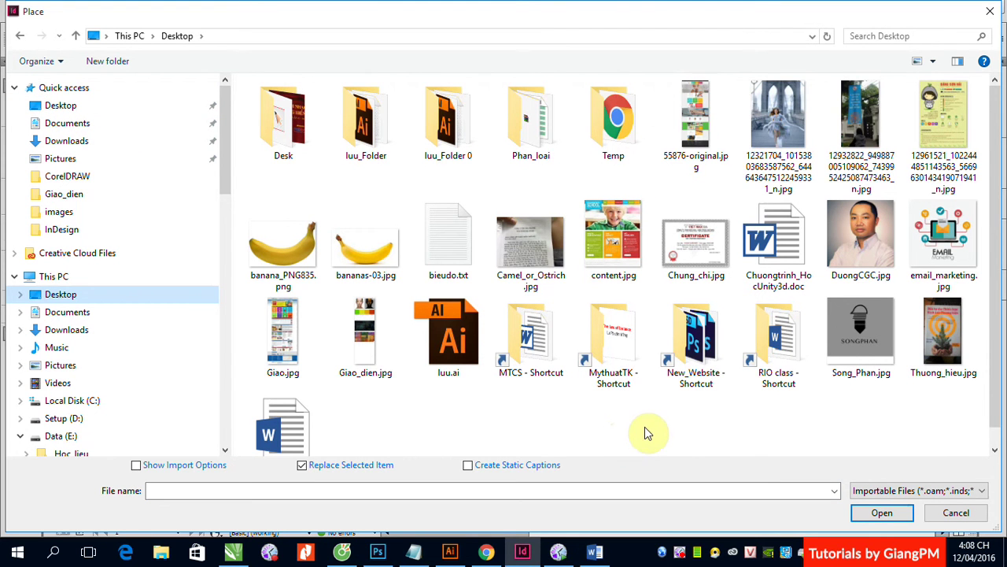
scroll(644, 426, down, 1)
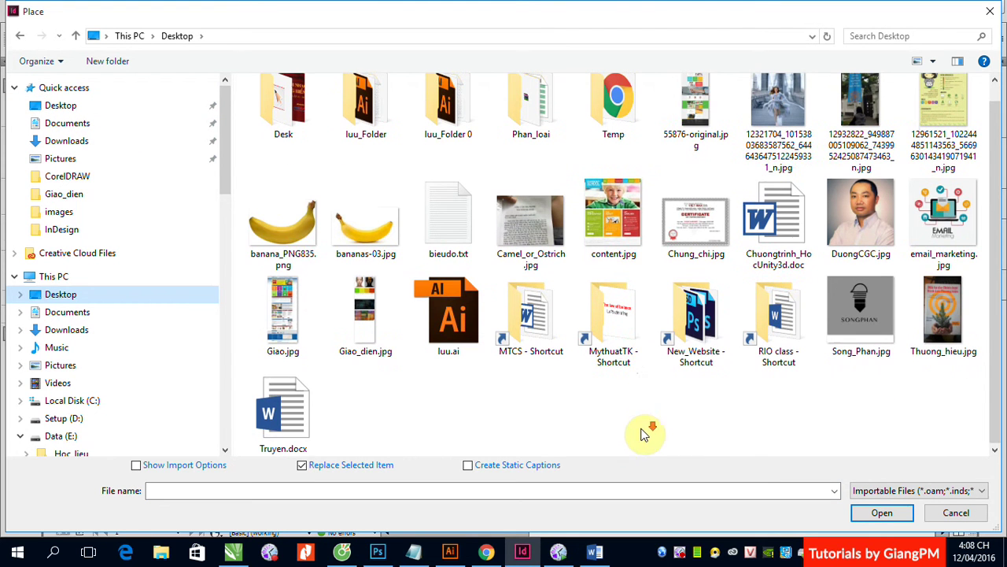
click(307, 414)
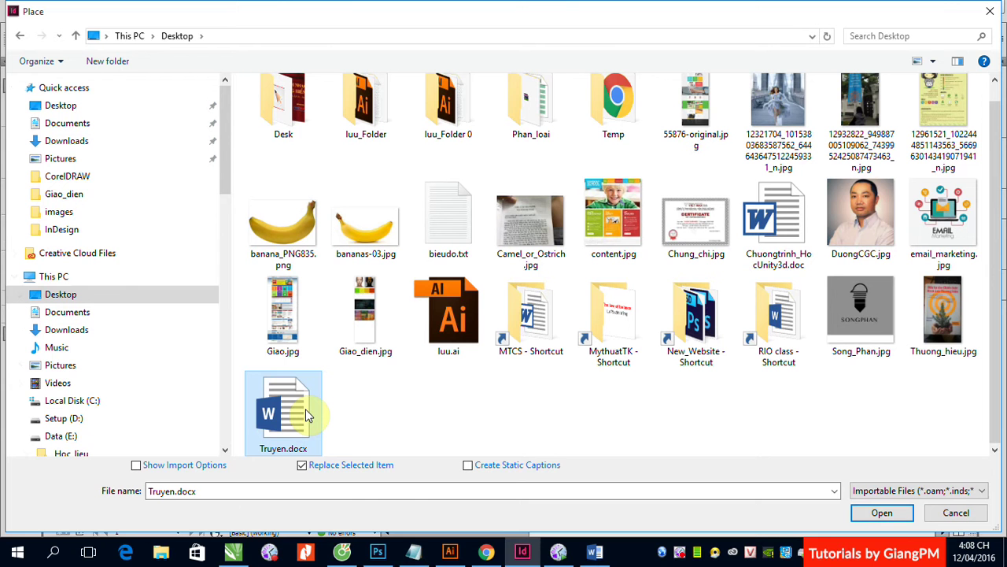
click(886, 517)
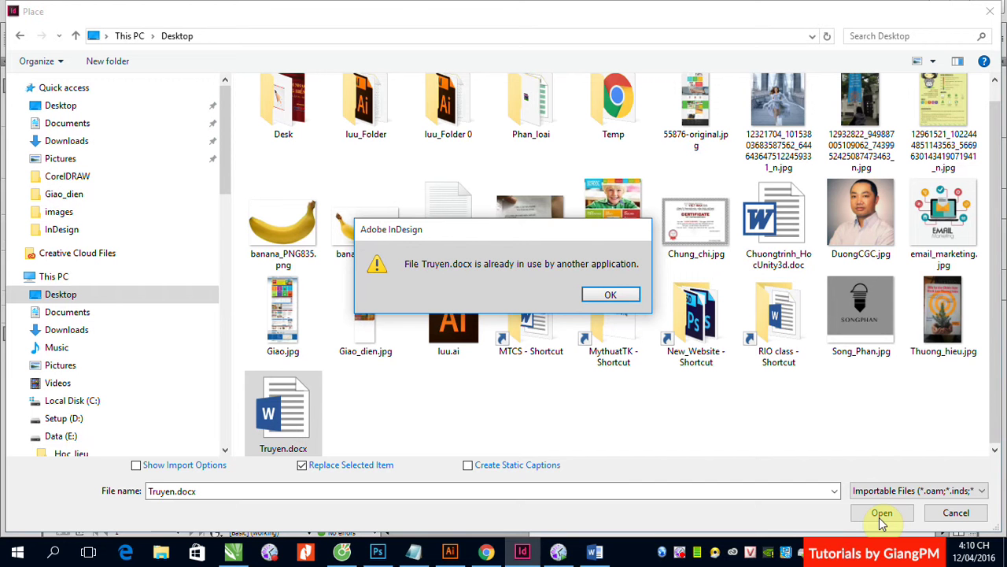
click(611, 295)
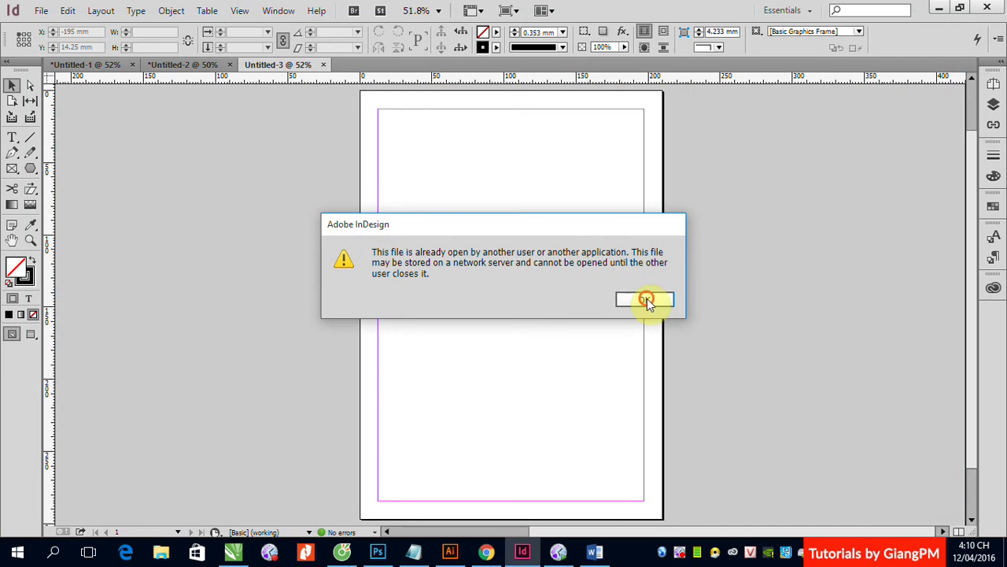
click(641, 299)
Switch to Word and close the Truyen.docx document.
click(595, 551)
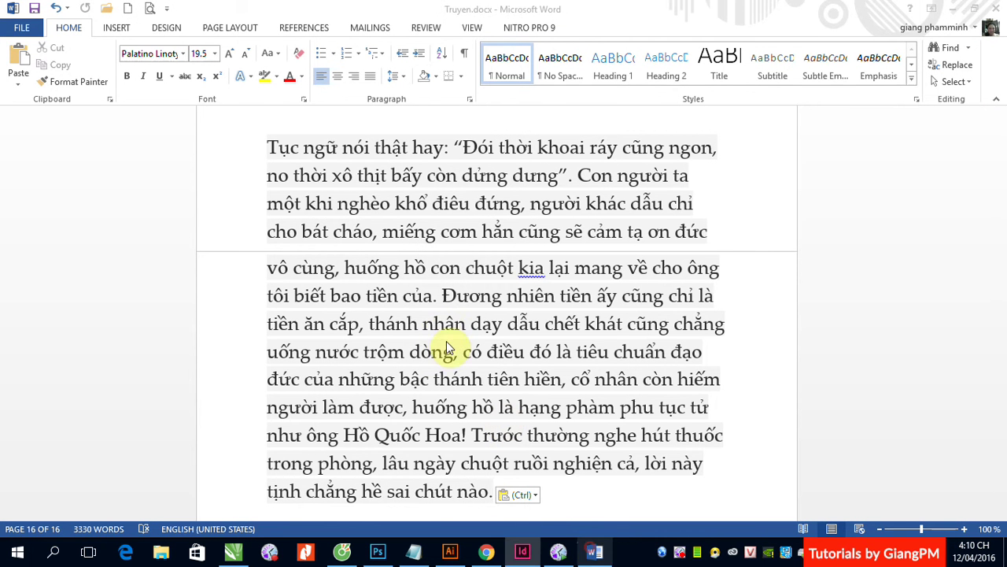
click(20, 30)
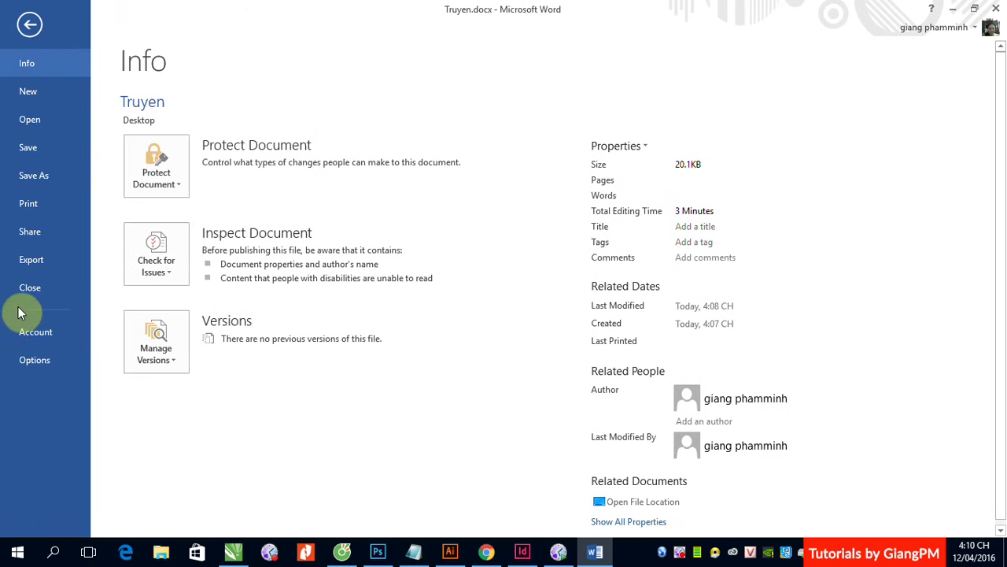
key(Escape)
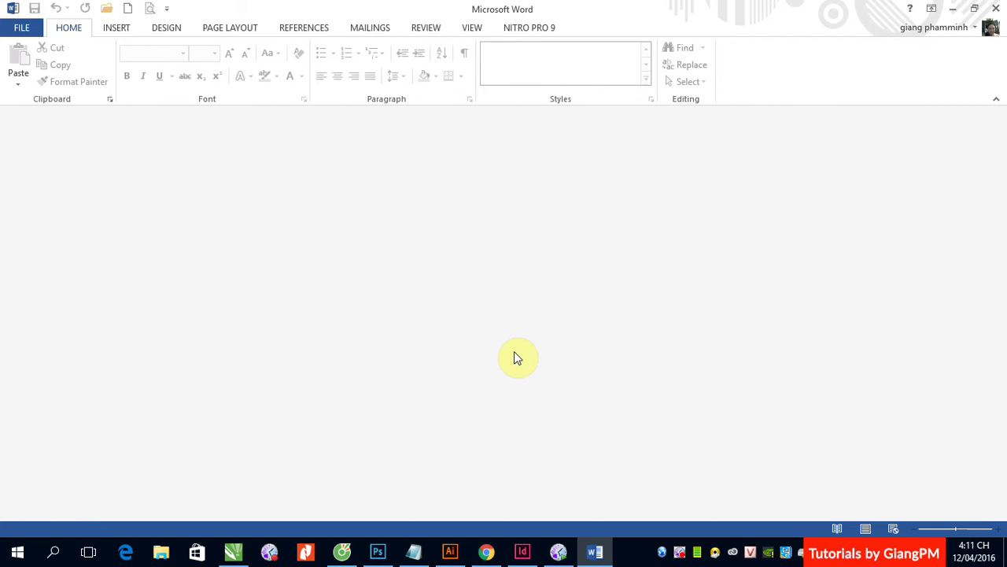
Switch back to InDesign and load Truyen.docx from the Desktop for placing.
click(522, 551)
click(41, 11)
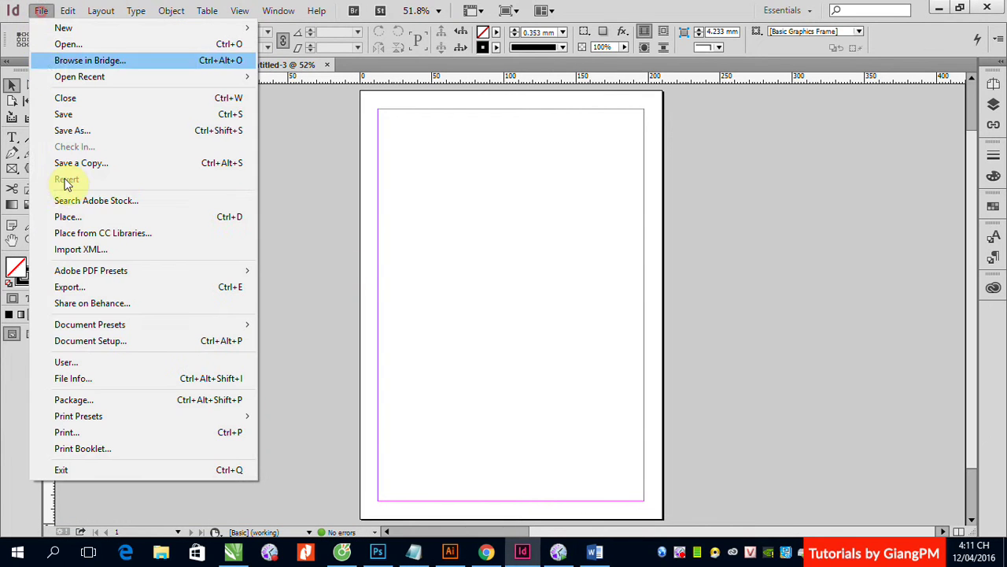
click(79, 217)
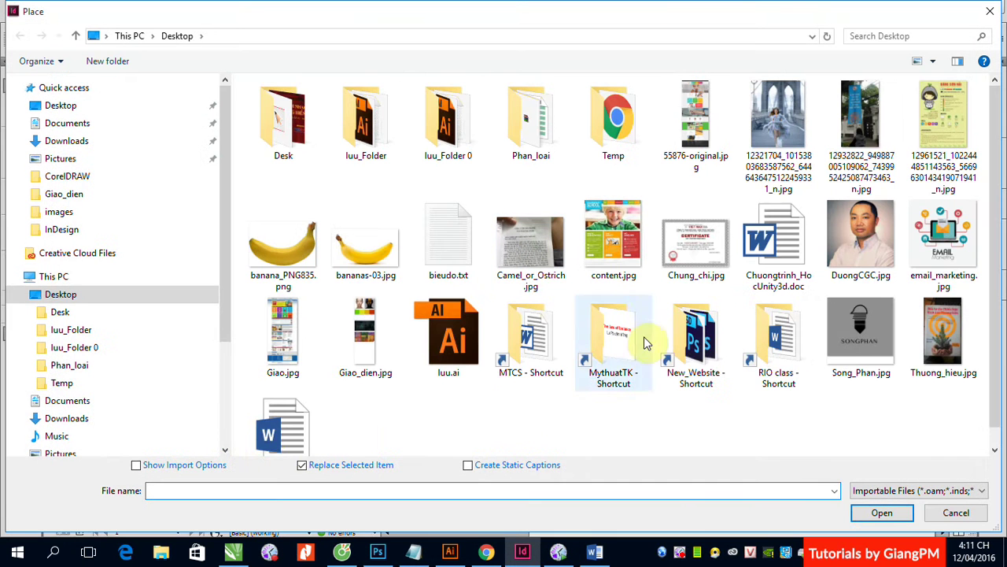
click(272, 431)
click(882, 512)
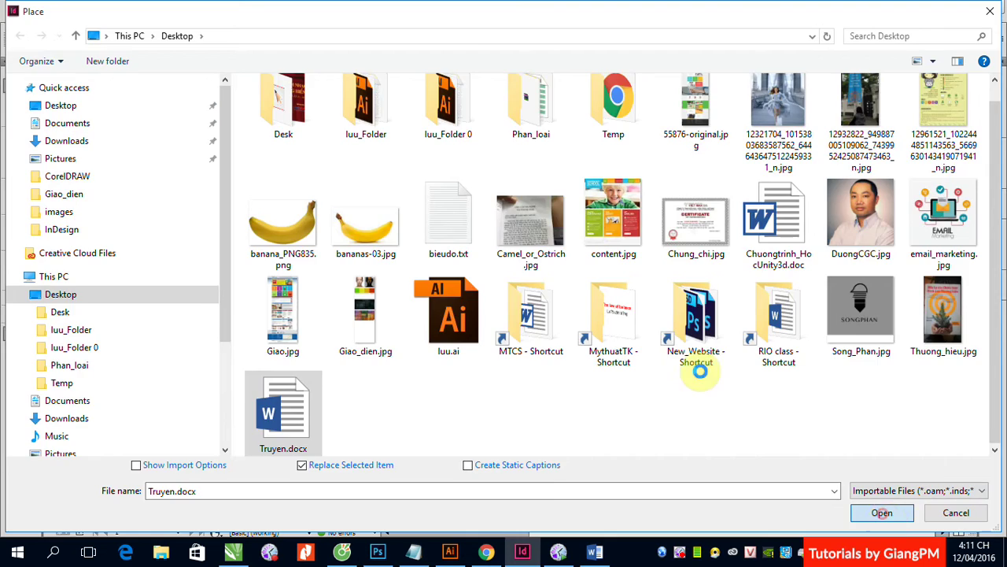
Place the loaded story text at the upper-left corner of the page margins so its frame fills the margin area.
click(462, 157)
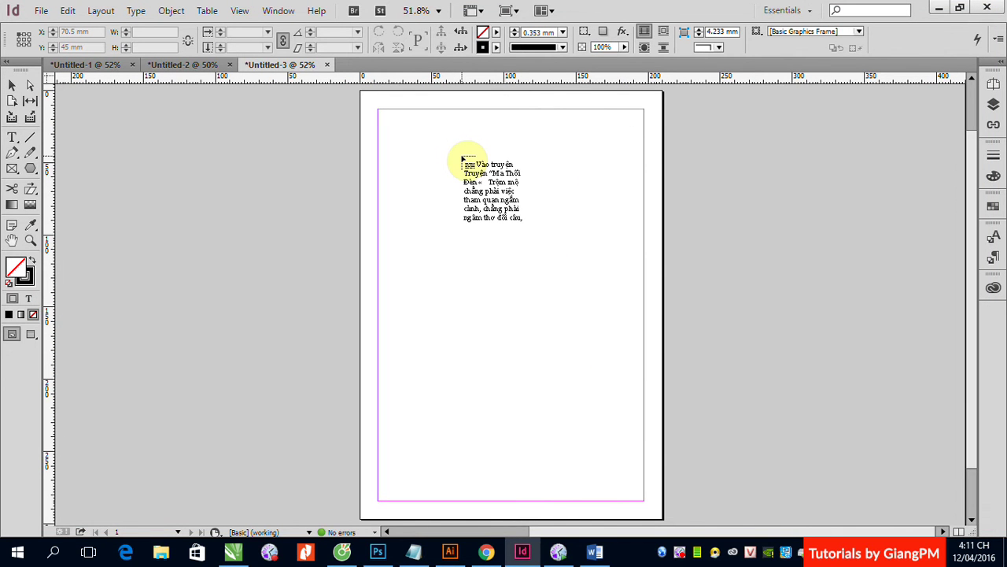
drag(462, 159, 383, 116)
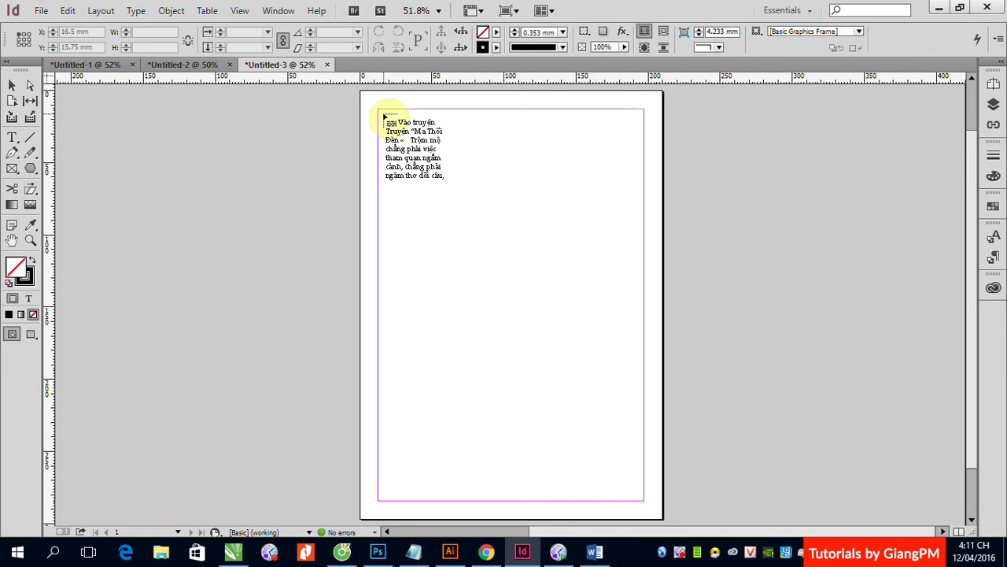
drag(383, 116, 379, 111)
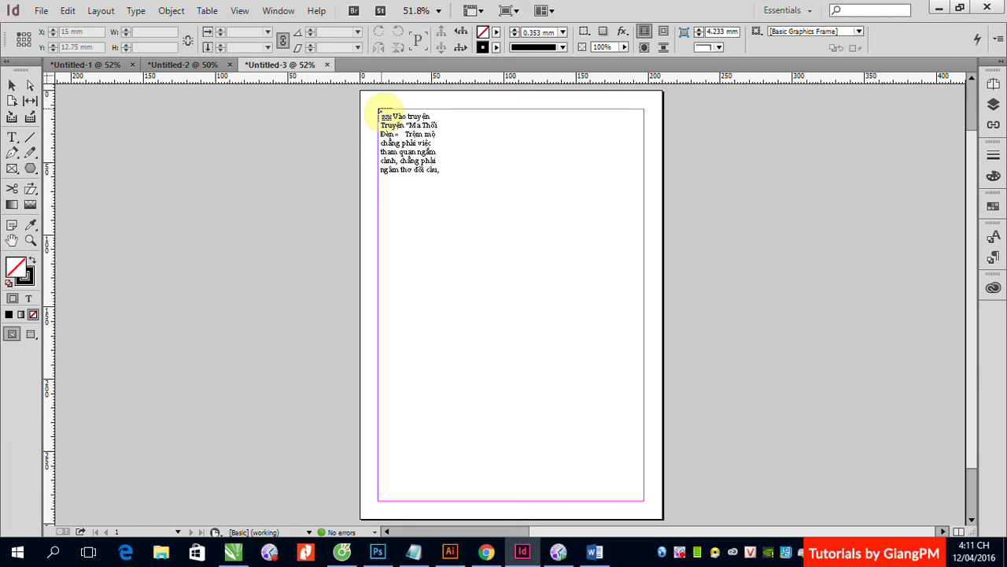
click(378, 110)
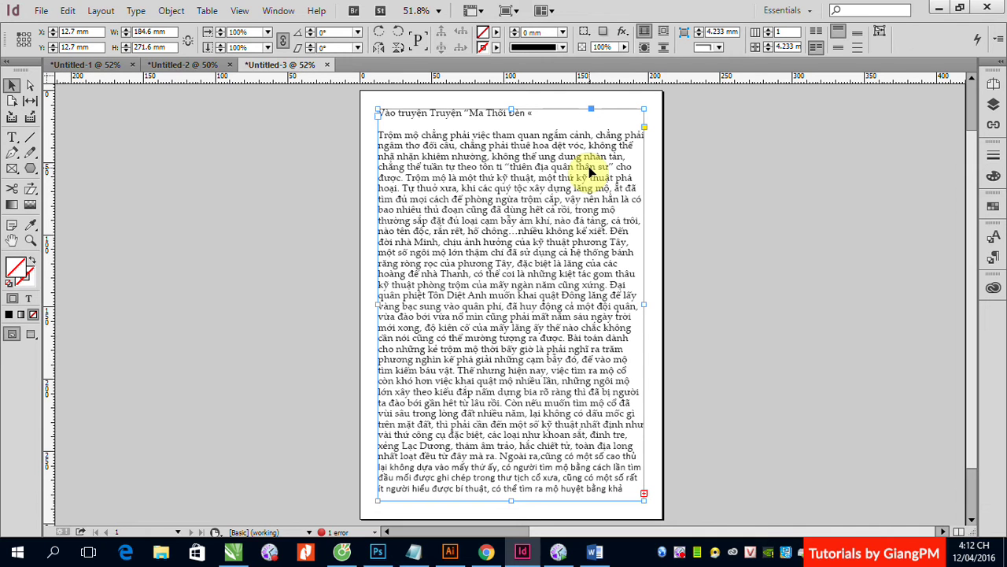
Display the document's page overview and pick the thumbnail of page 1.
click(995, 107)
click(994, 85)
click(904, 222)
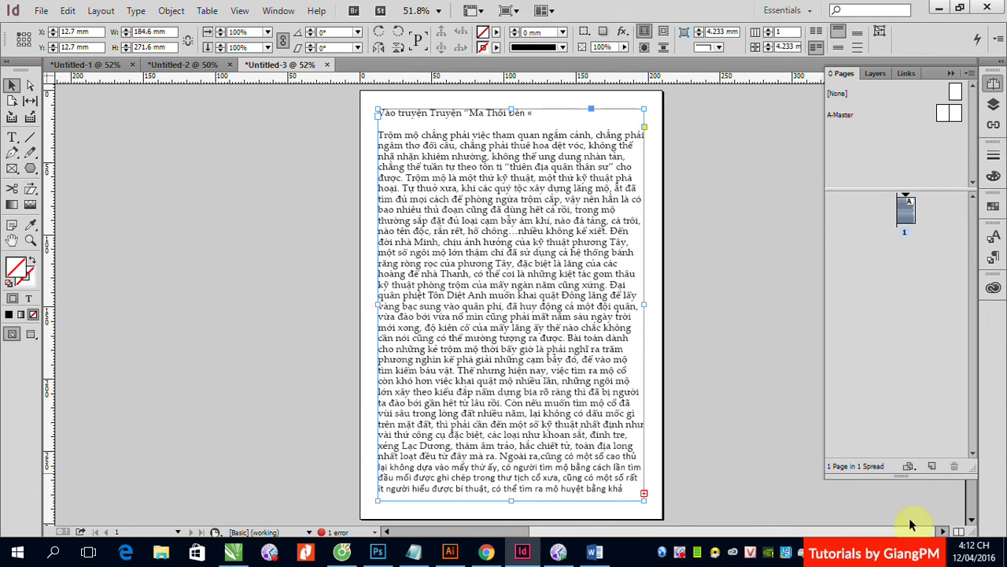
Add a blank second page after page 1 of the document.
click(932, 467)
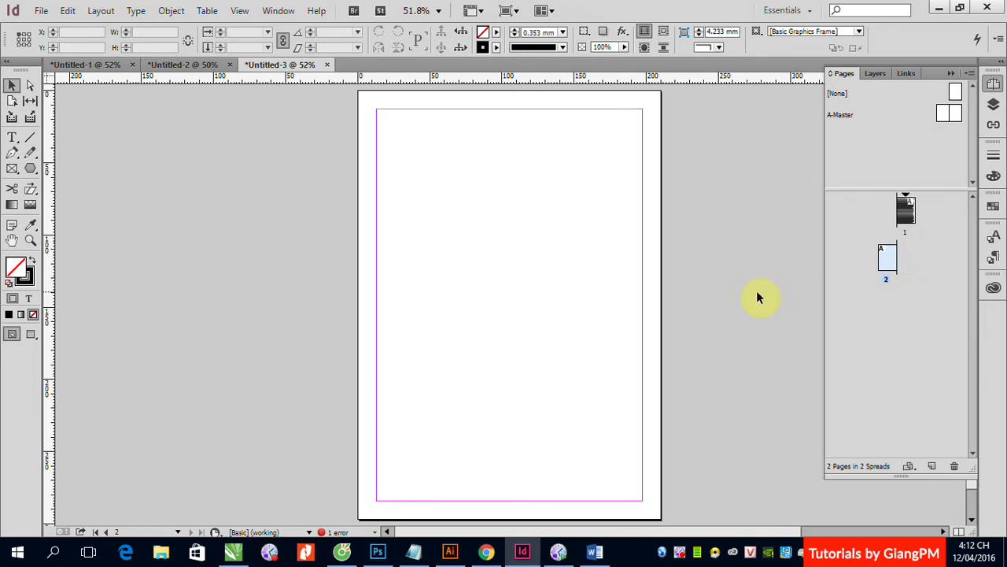
click(398, 180)
drag(362, 239, 254, 312)
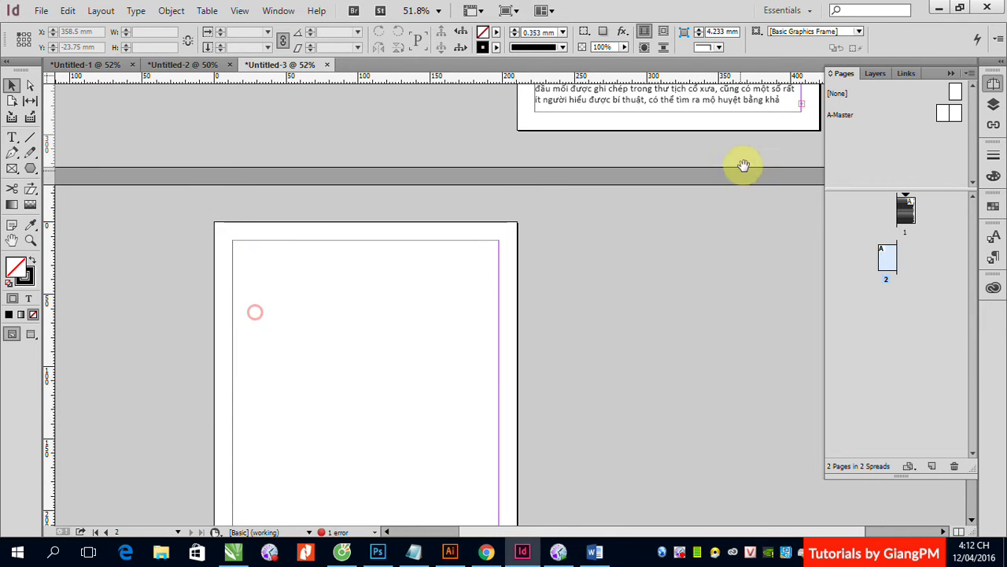
drag(742, 165, 711, 207)
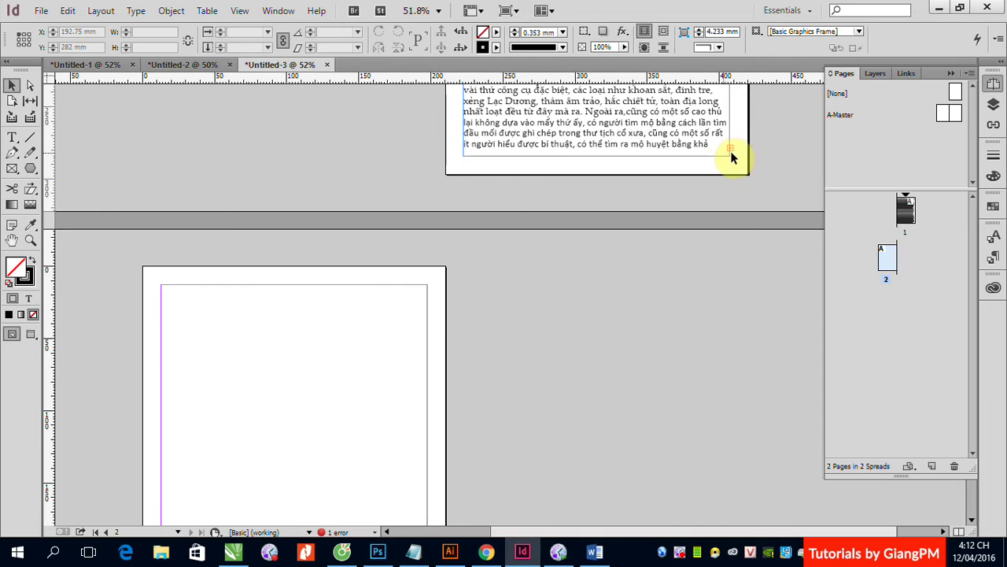
Examine the overset text marker at the lower-right end of page 1's text frame.
key(ctrl+space)
drag(718, 135, 753, 164)
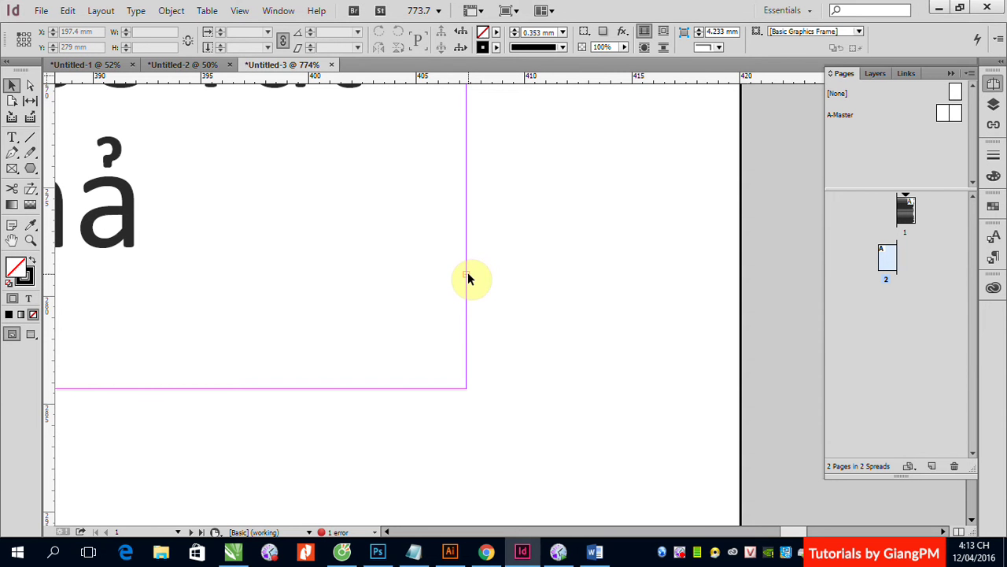
key(ctrl+minus)
key(ctrl+minus)
key(ctrl+minus)
key(ctrl+minus)
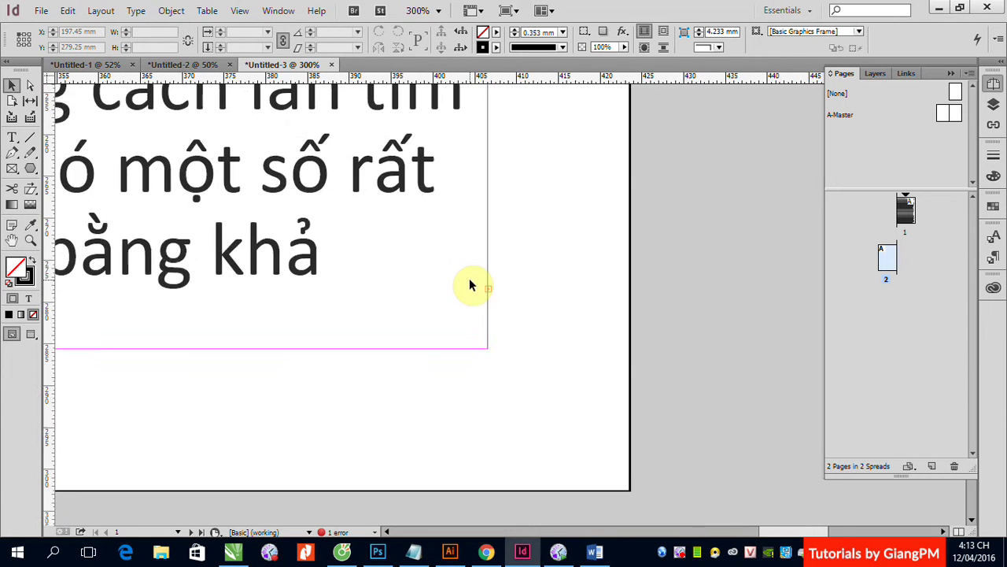
key(ctrl+minus)
key(ctrl+minus)
key(ctrl+minus)
key(ctrl+minus)
key(ctrl+minus)
key(ctrl+minus)
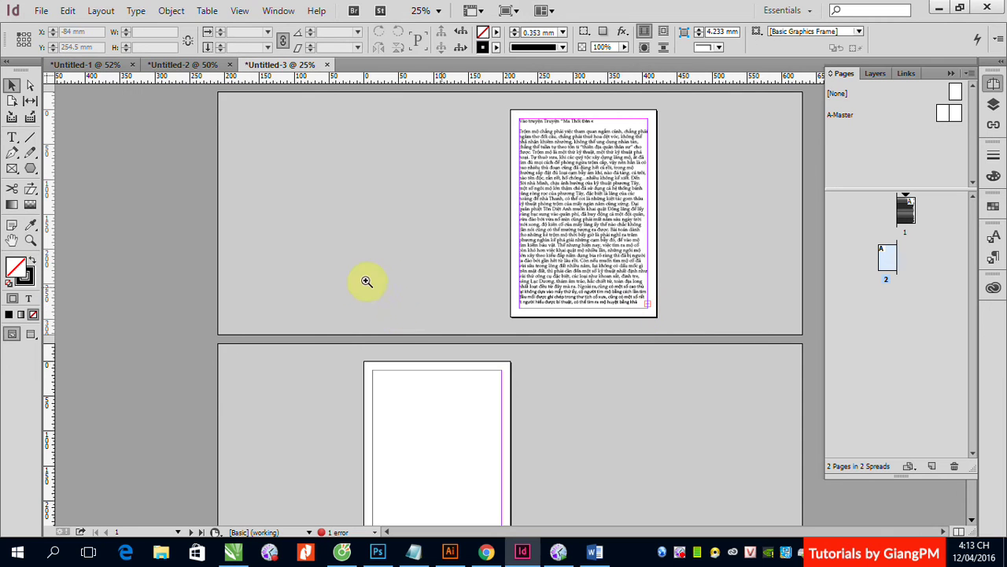
Pick up the overset text from page 1's frame and flow it into a threaded frame filling page 2's margins.
drag(366, 281, 771, 453)
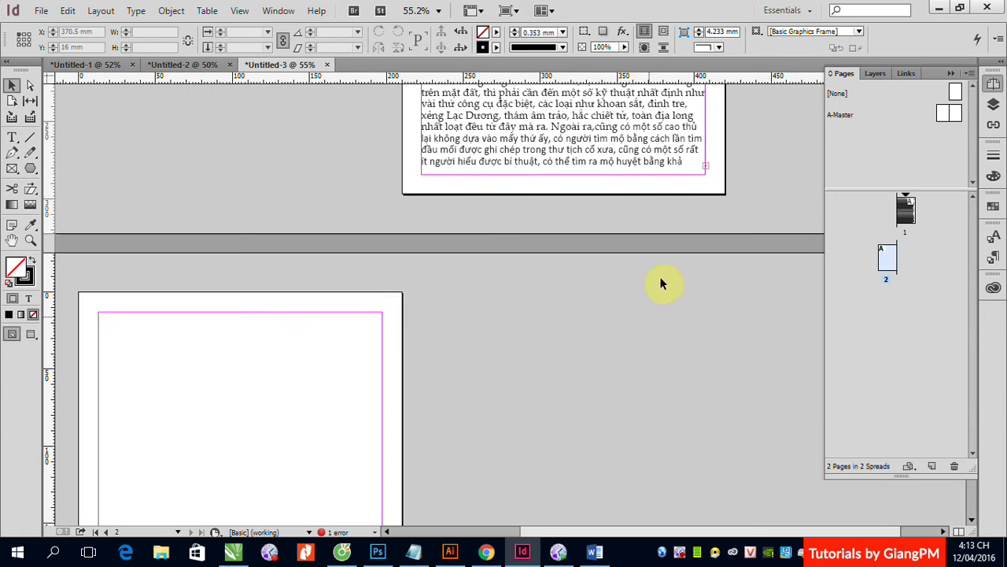
click(707, 175)
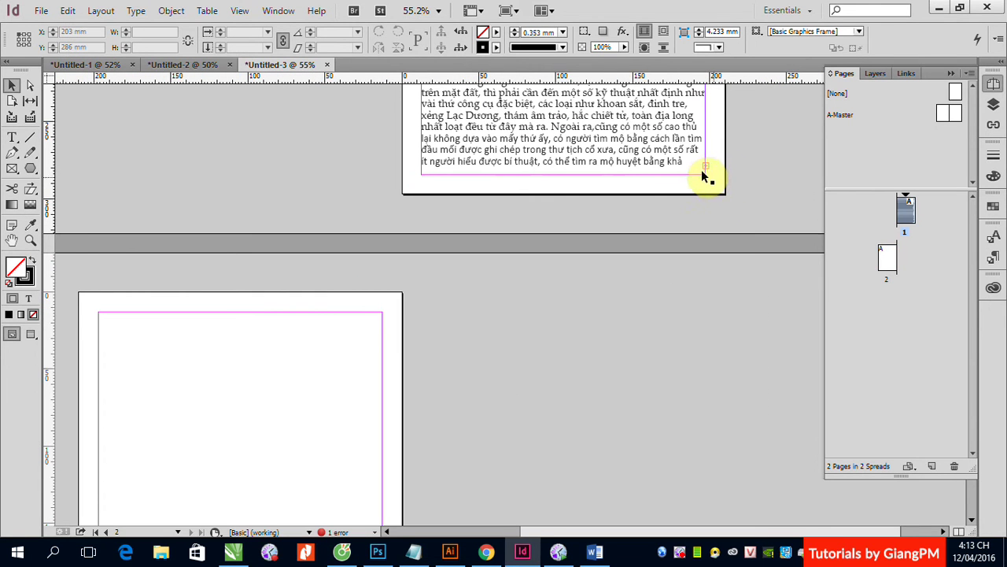
click(705, 168)
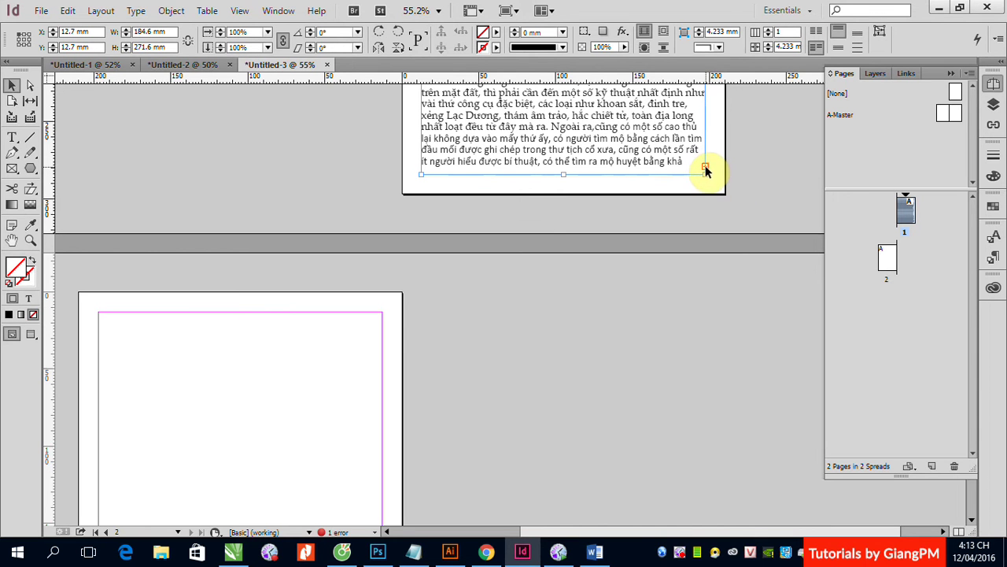
click(705, 166)
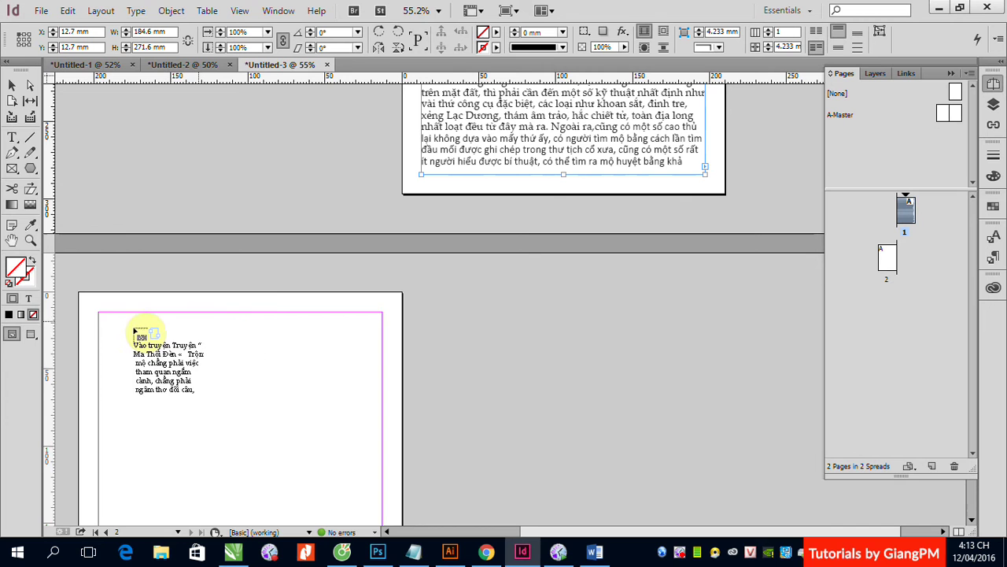
click(96, 311)
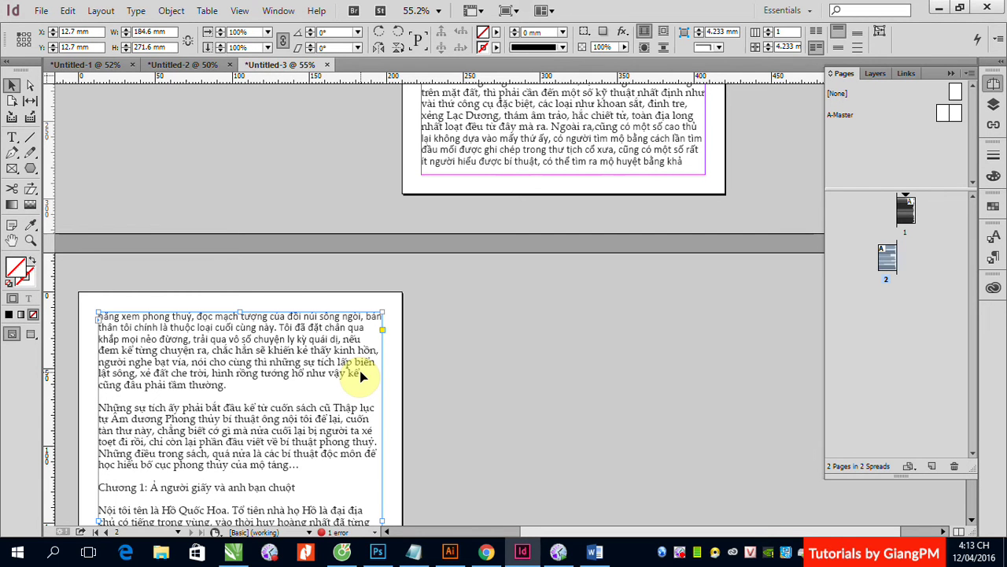
Insert 3 pages after page 2, based on A-Master.
scroll(361, 377, down, 5)
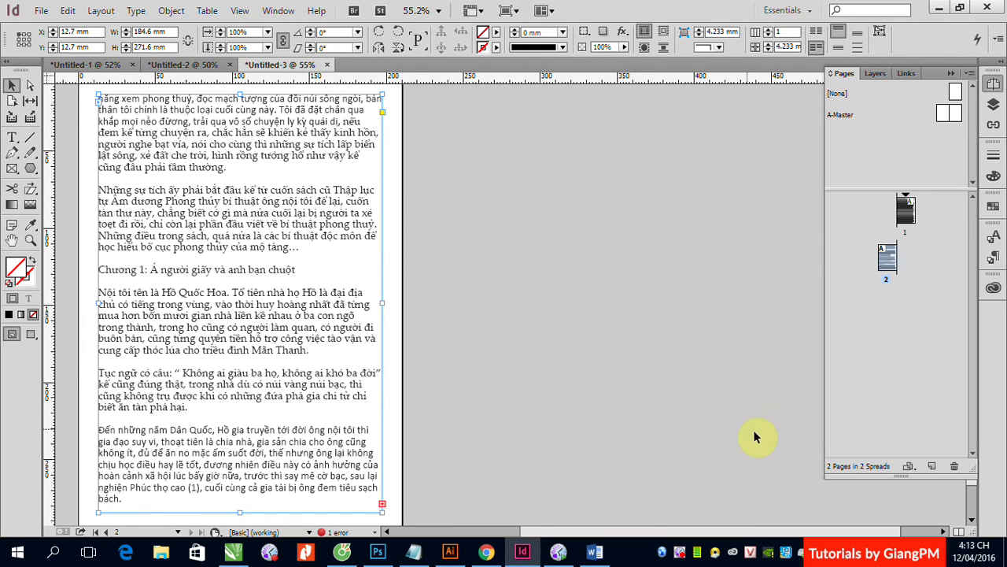
click(100, 11)
mouse_move(133, 29)
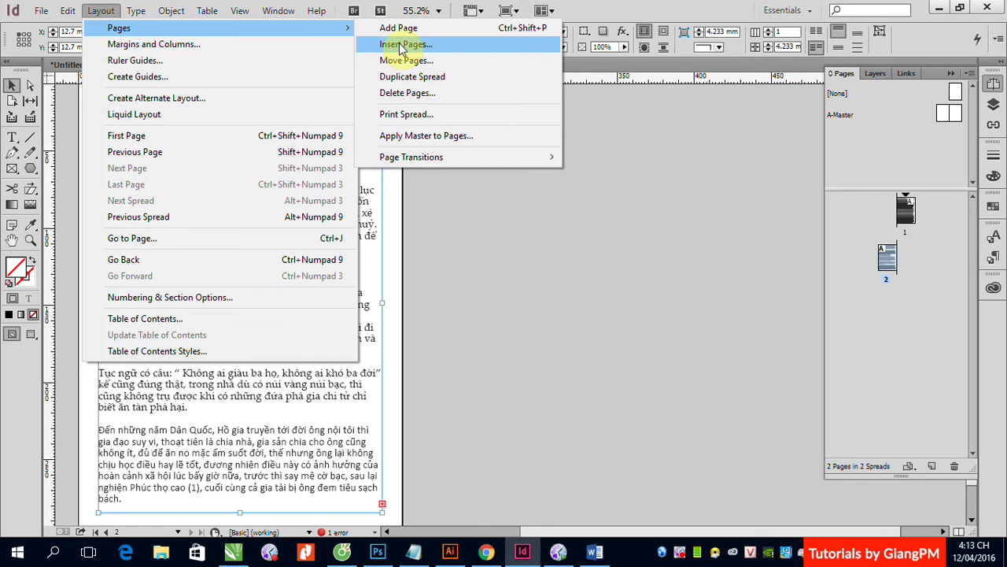
click(397, 44)
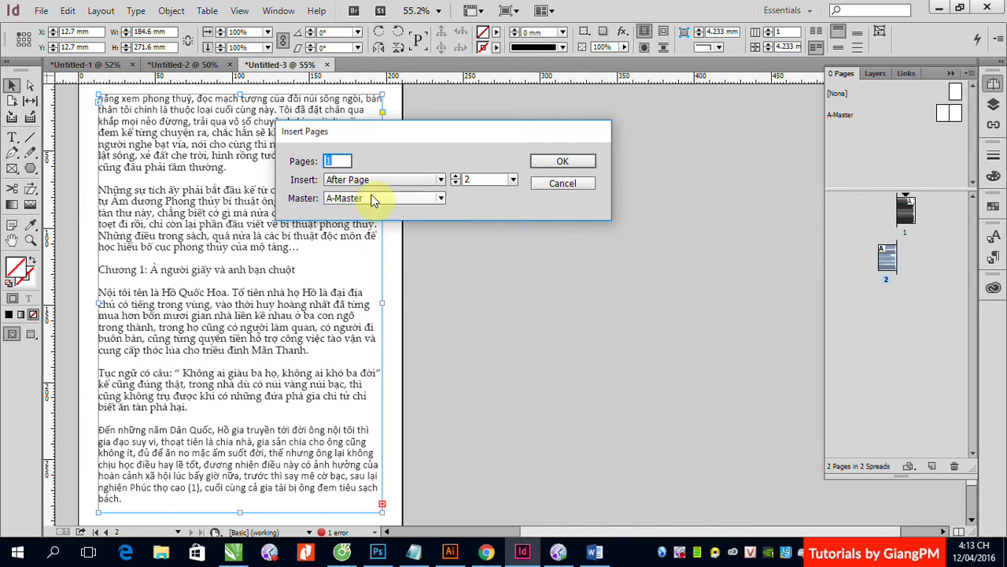
click(325, 160)
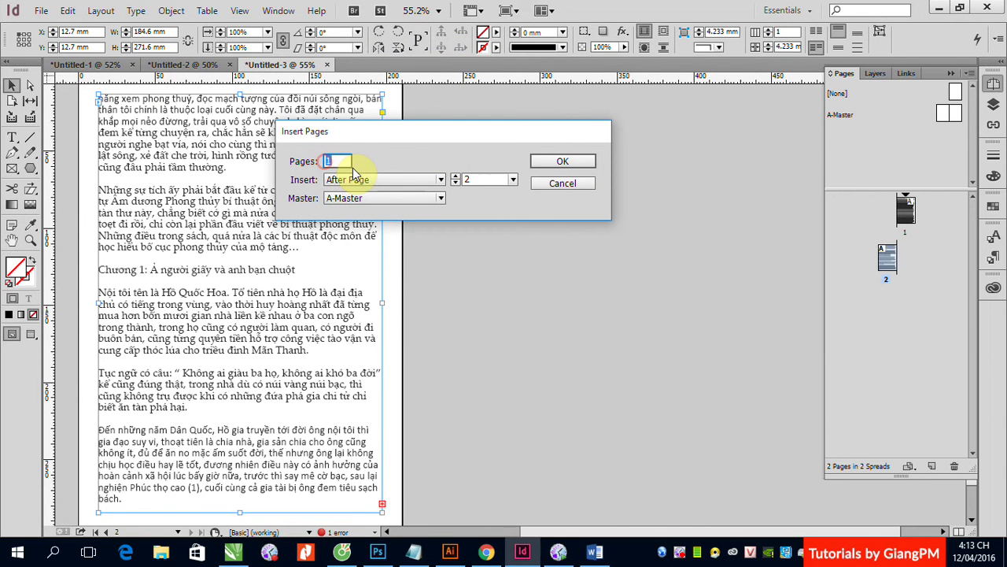
text(3)
click(560, 163)
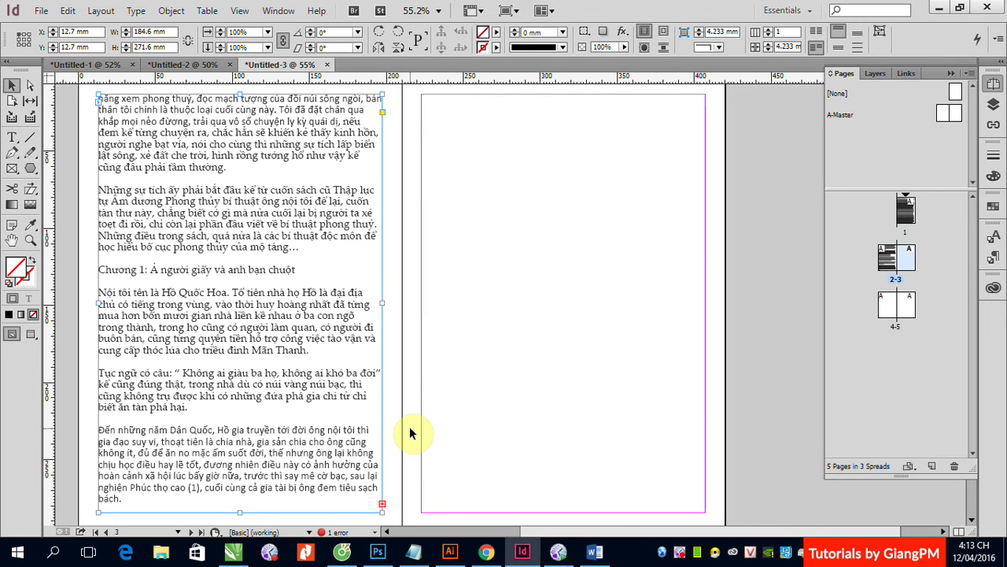
Pick up page 2's overset text and semi-autoflow it from page 3's upper-left margin corner, keeping the remaining text loaded.
click(381, 504)
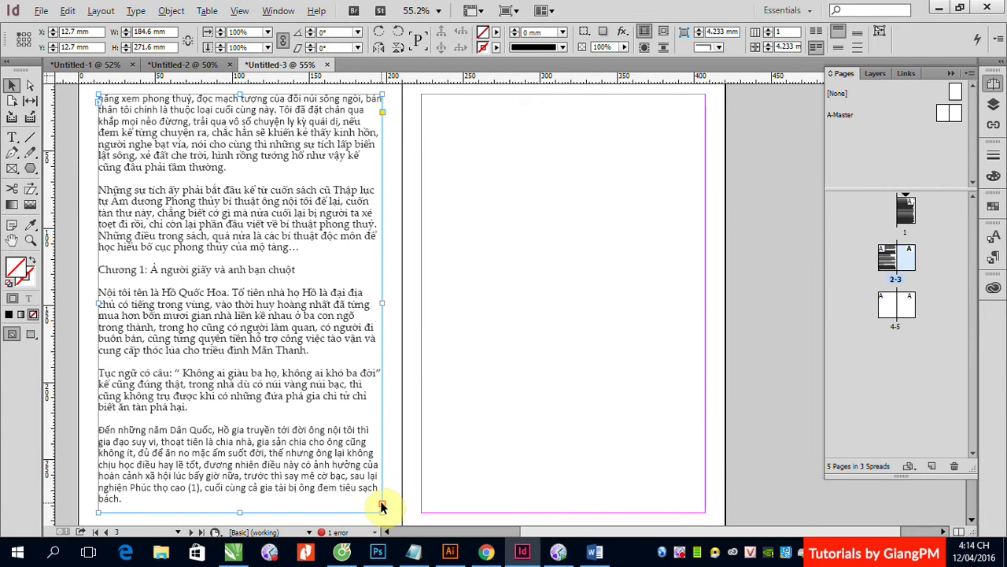
click(382, 506)
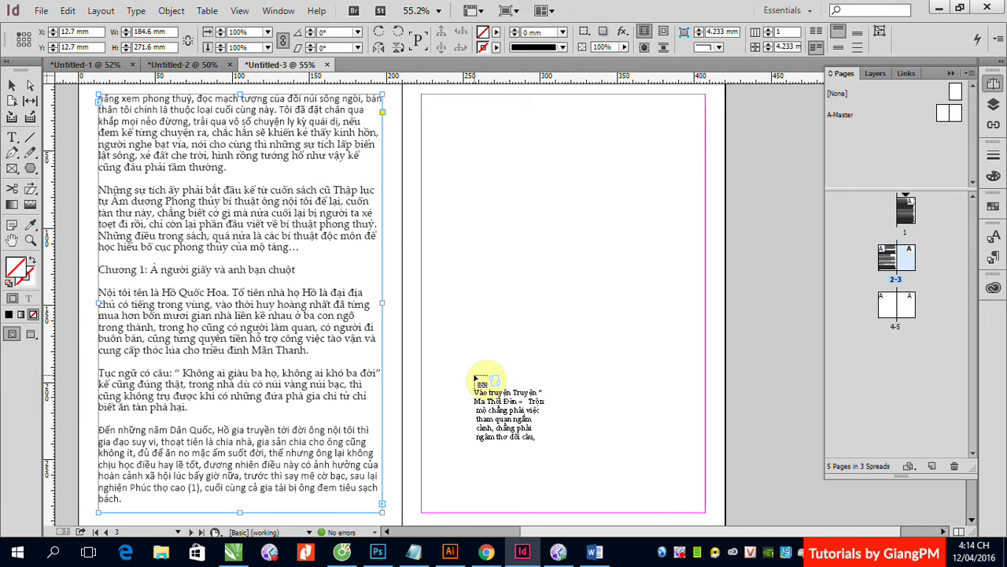
scroll(457, 350, up, 2)
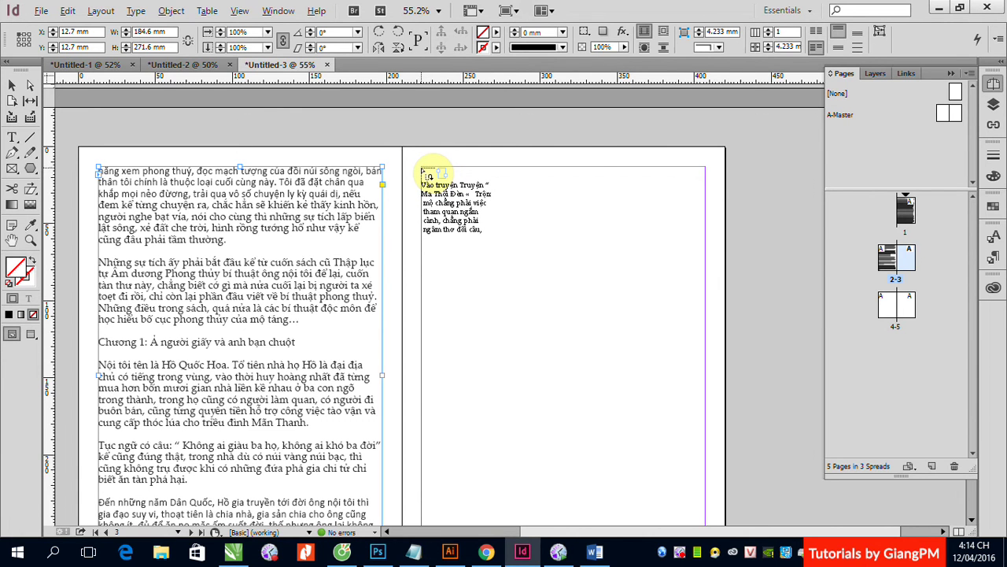
click(423, 171)
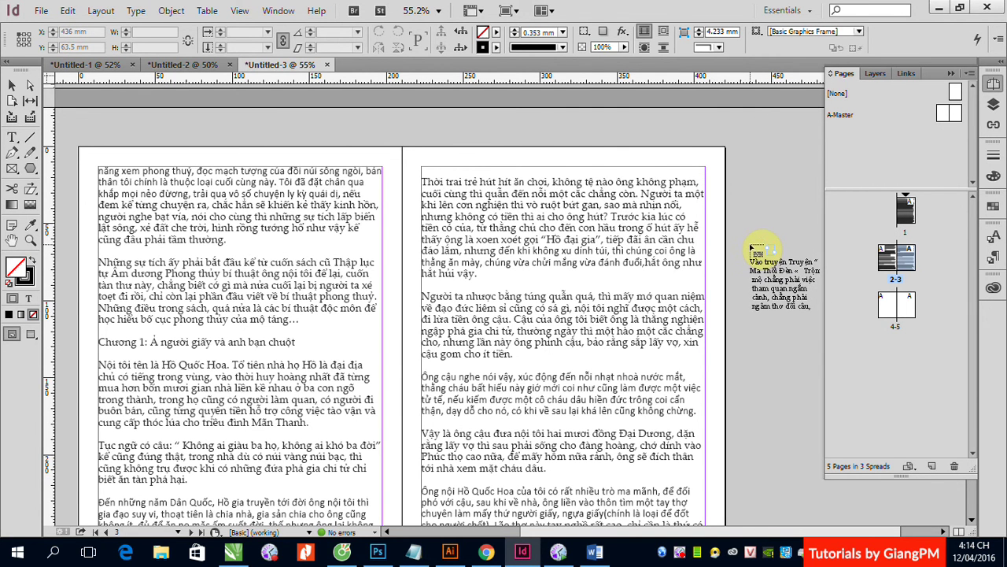
Continue semi-autoflowing the loaded text into frames that fill the margins of pages 4 and 5.
scroll(754, 250, down, 4)
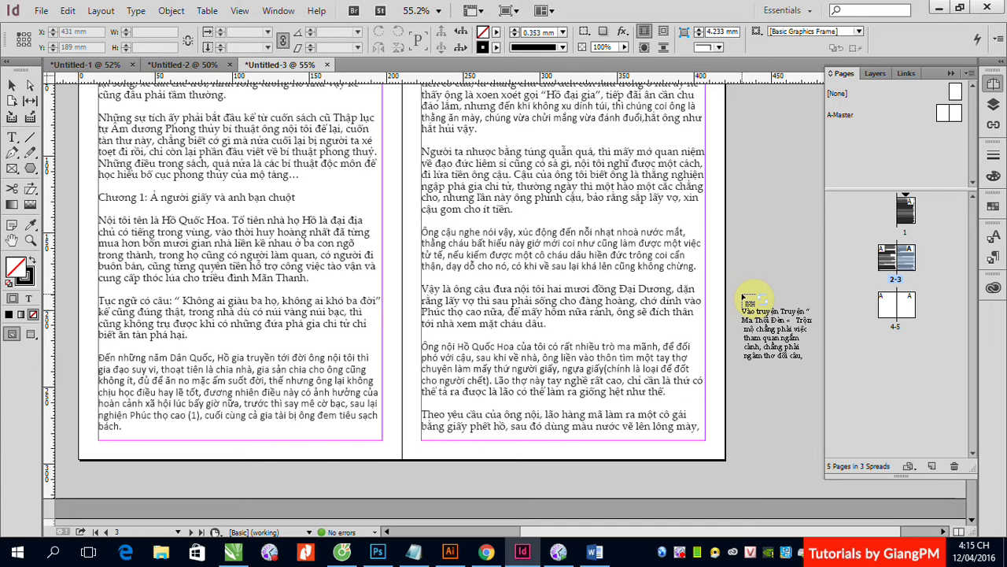
scroll(551, 330, down, 10)
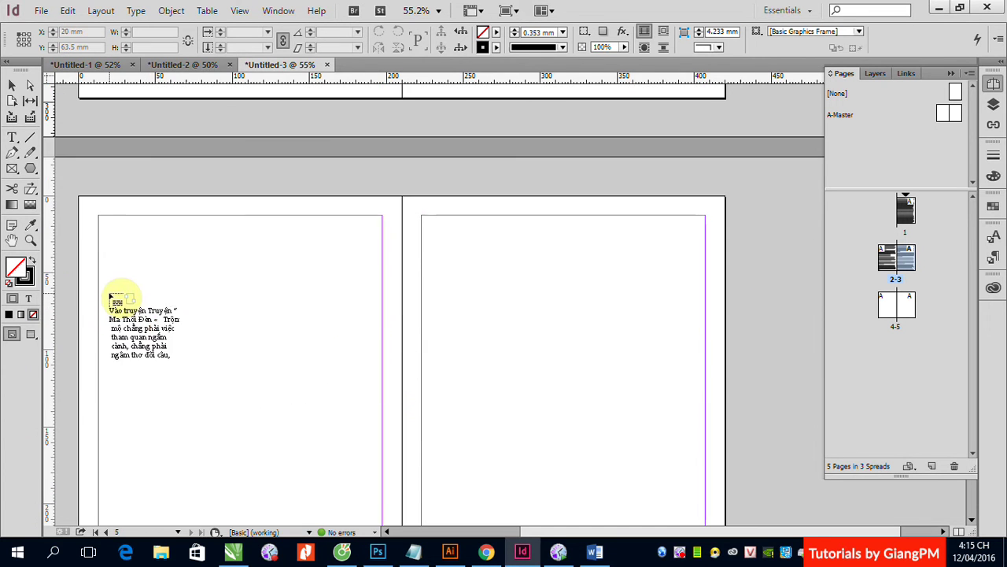
click(100, 221)
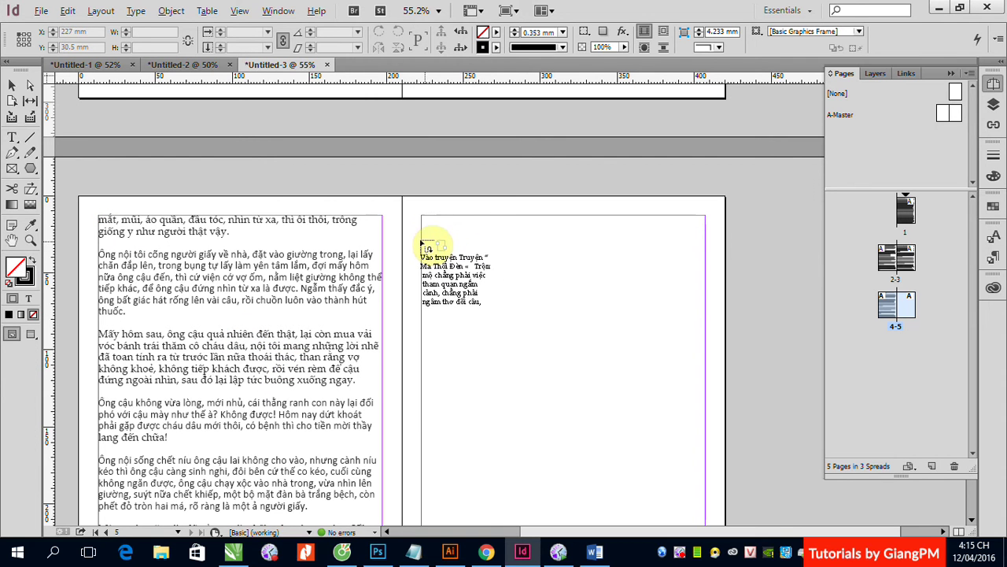
drag(423, 216, 423, 218)
Add two new pages, 6 and 7, after page 5 while the remaining text stays loaded.
scroll(675, 427, down, 3)
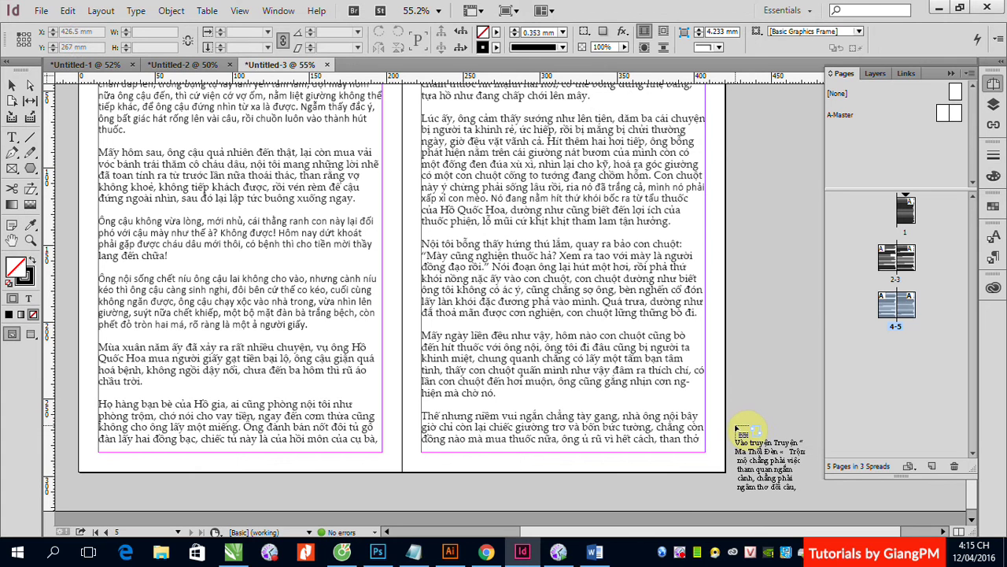
scroll(747, 441, down, 1)
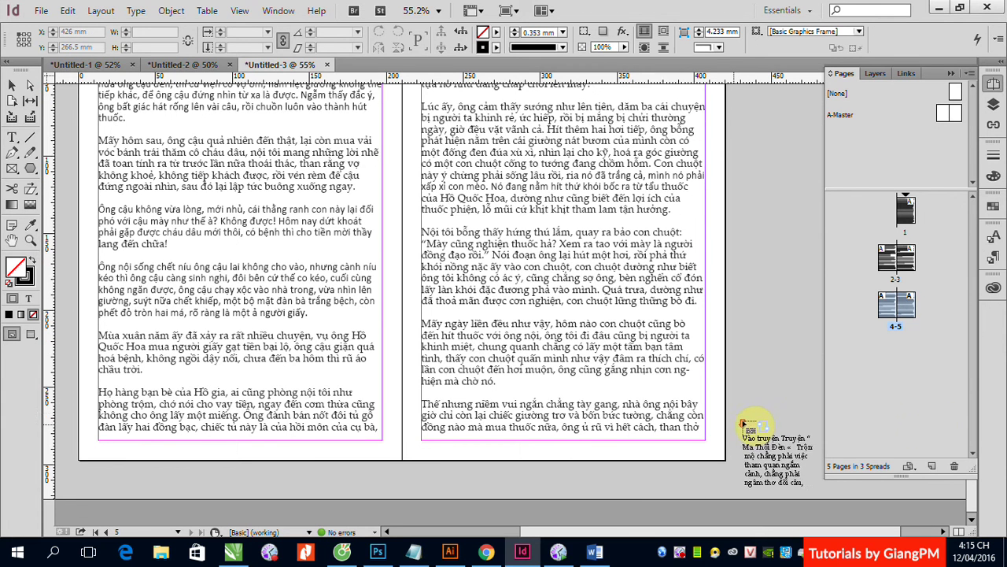
click(932, 465)
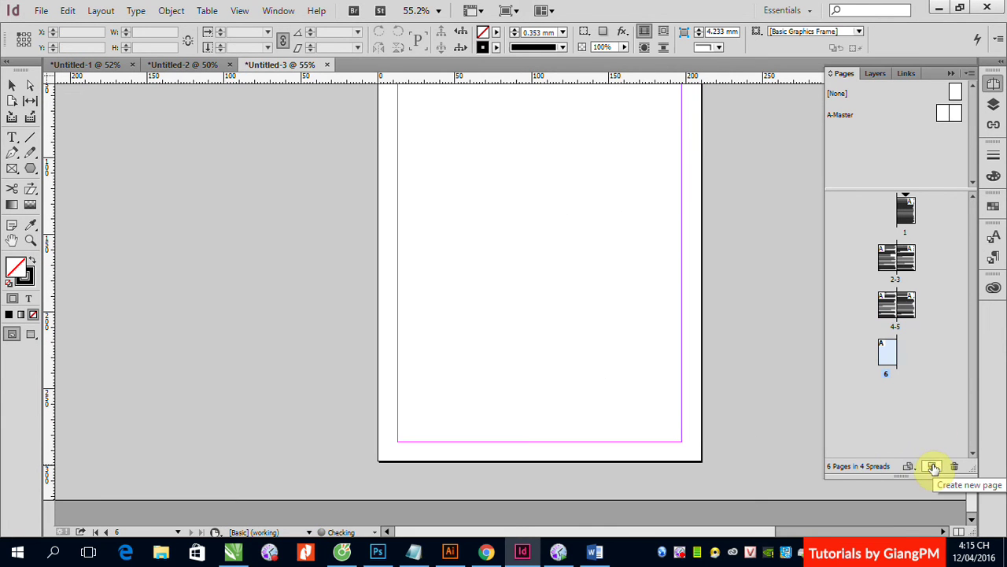
click(931, 466)
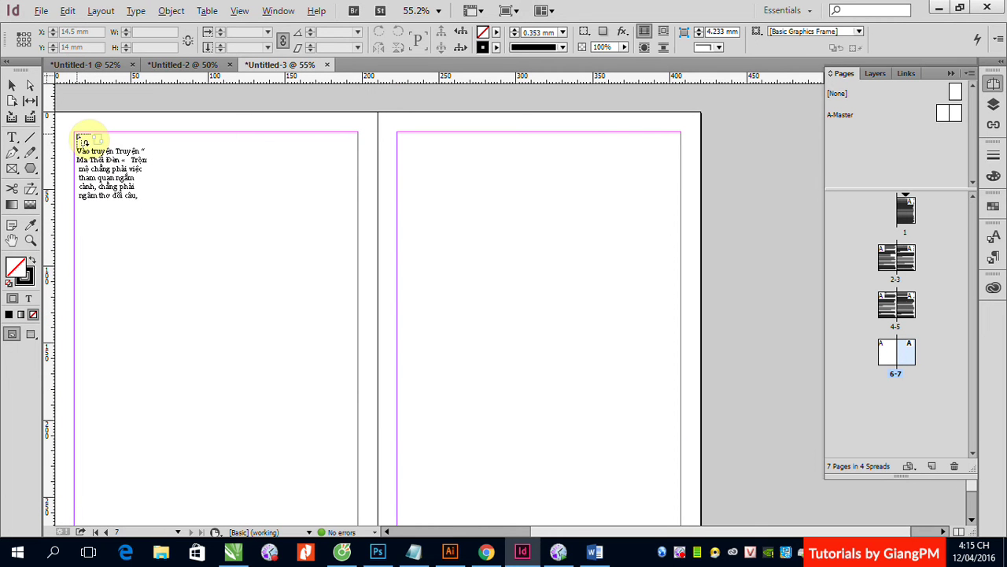
Flow the loaded text from the upper-left margin corners of pages 6 and 7, ending the semi-autoflow on page 7.
alt+click(76, 135)
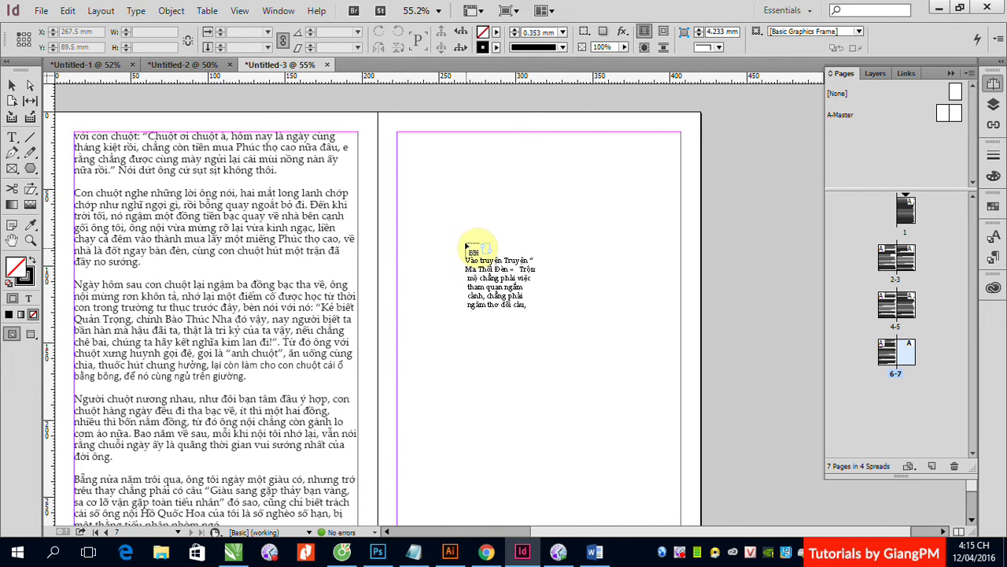
scroll(450, 250, down, 1)
scroll(444, 250, up, 1)
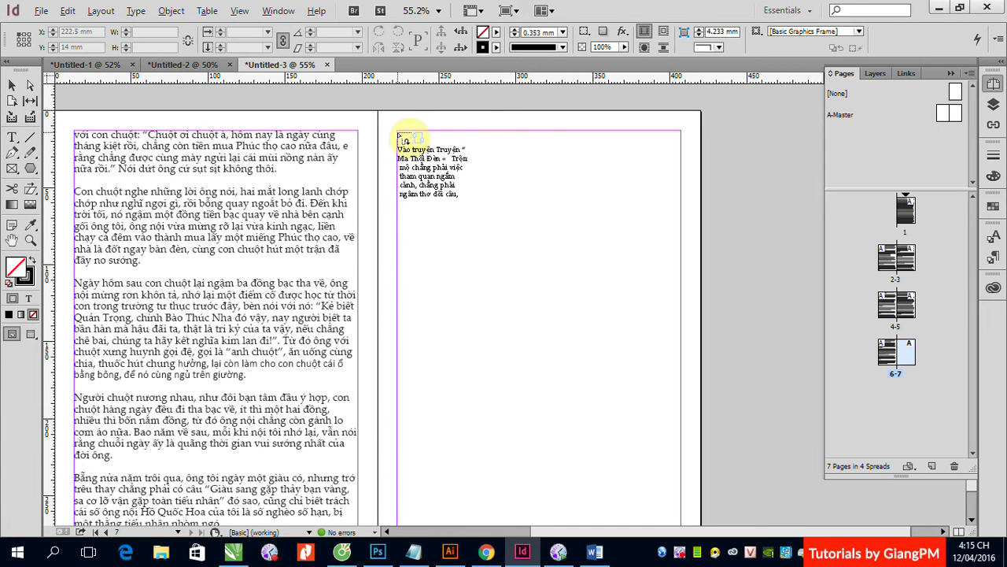
click(401, 135)
scroll(582, 311, down, 2)
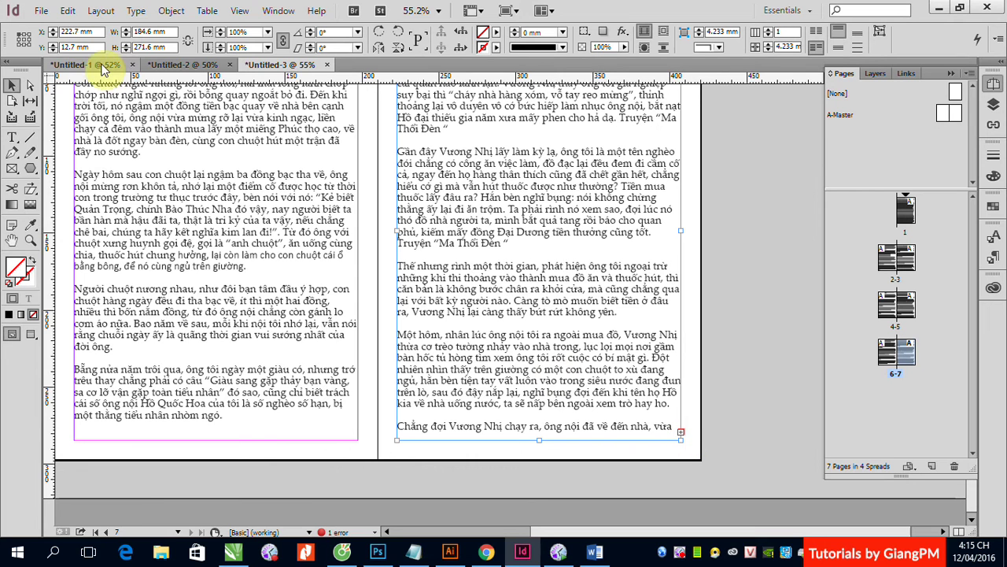
Create a new one-page A4 print document from the A4_doc preset with facing pages and 12.7 mm margins.
click(43, 13)
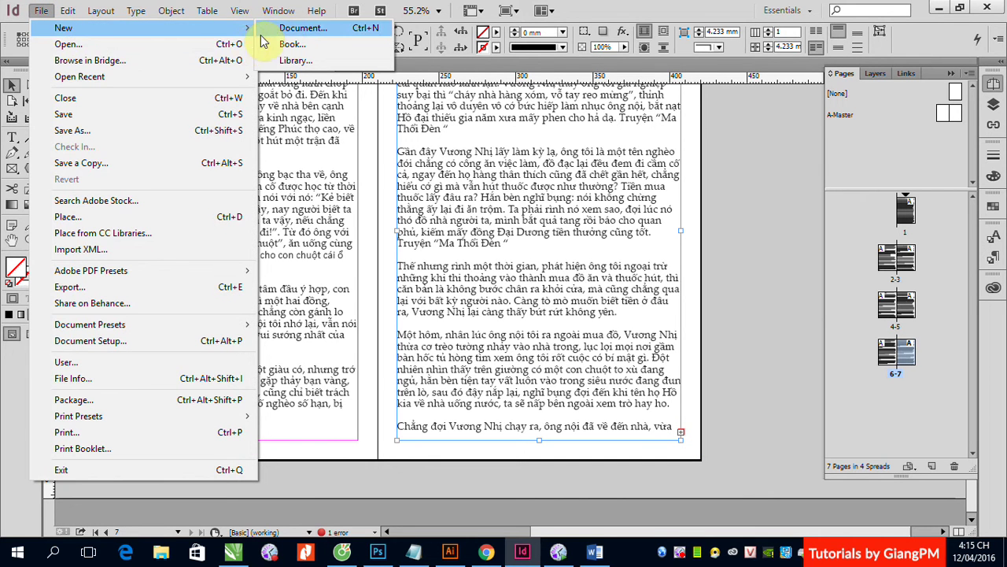
click(281, 27)
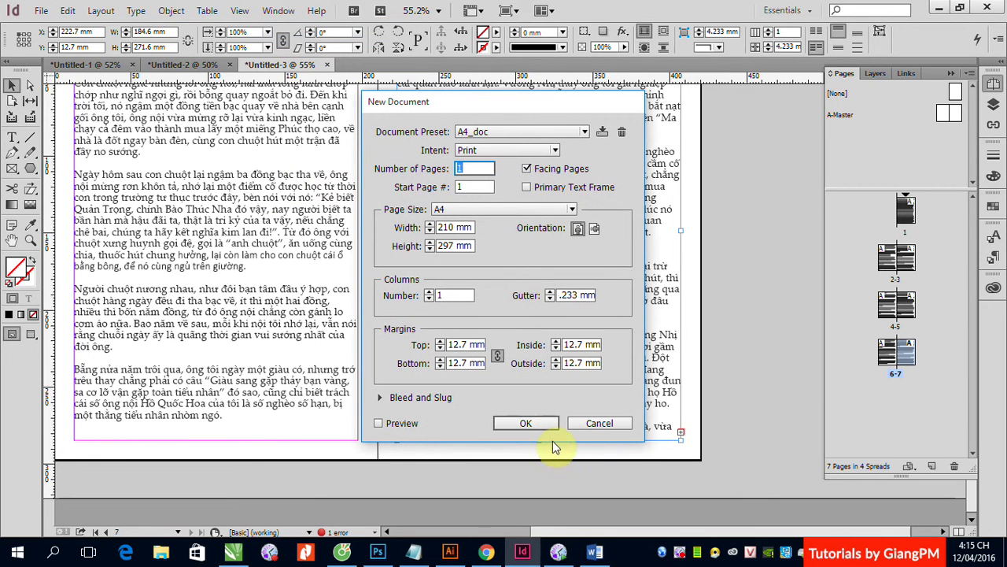
click(525, 422)
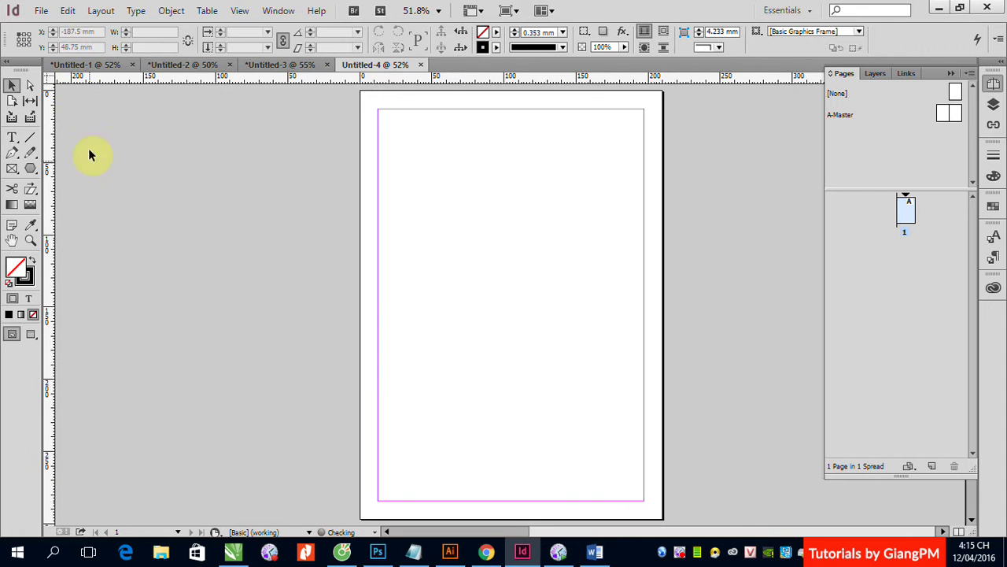
Place Truyen.docx from the Desktop at page 1's upper-left margin corner with autoflow, so pages are added for the whole story.
click(41, 11)
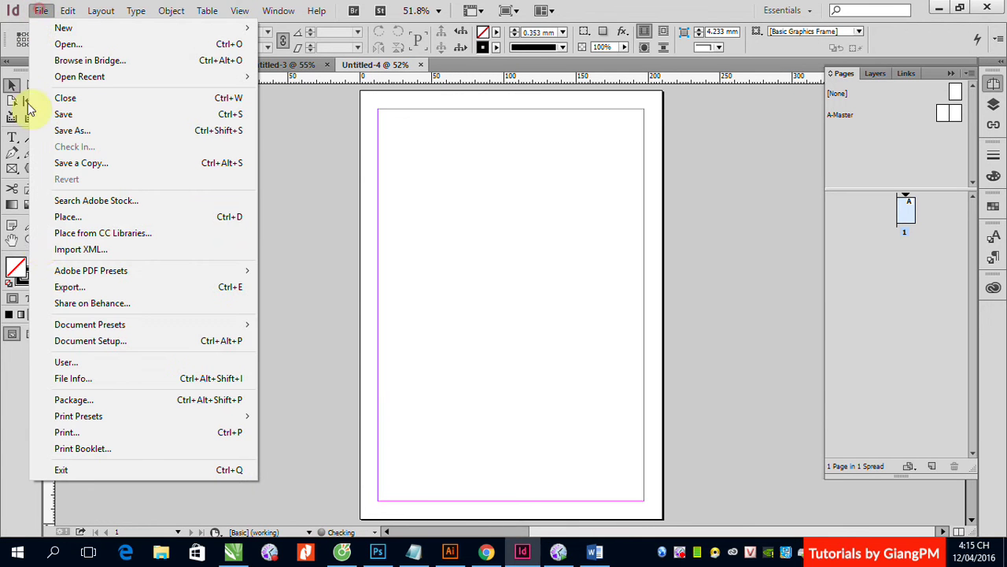
click(69, 214)
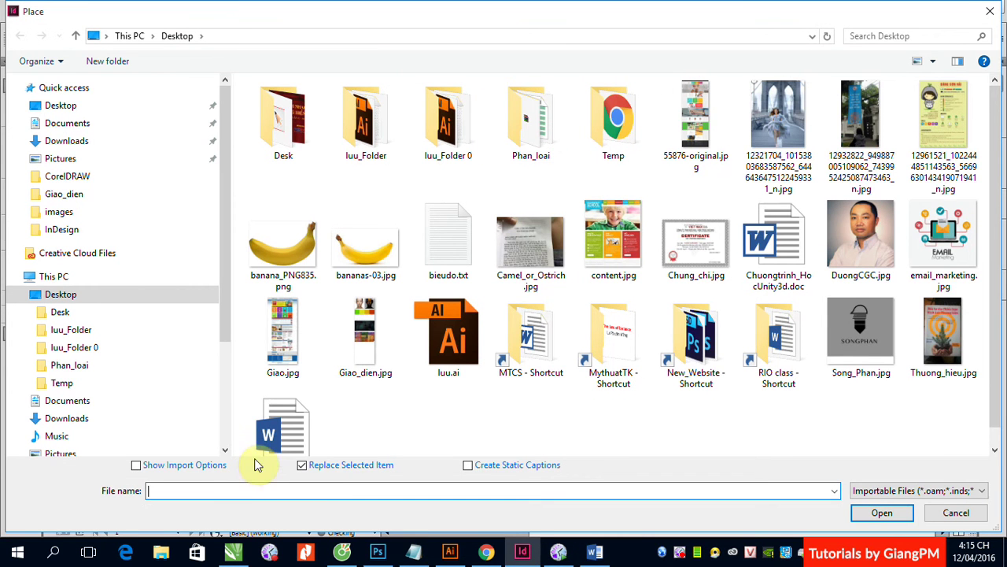
double_click(283, 411)
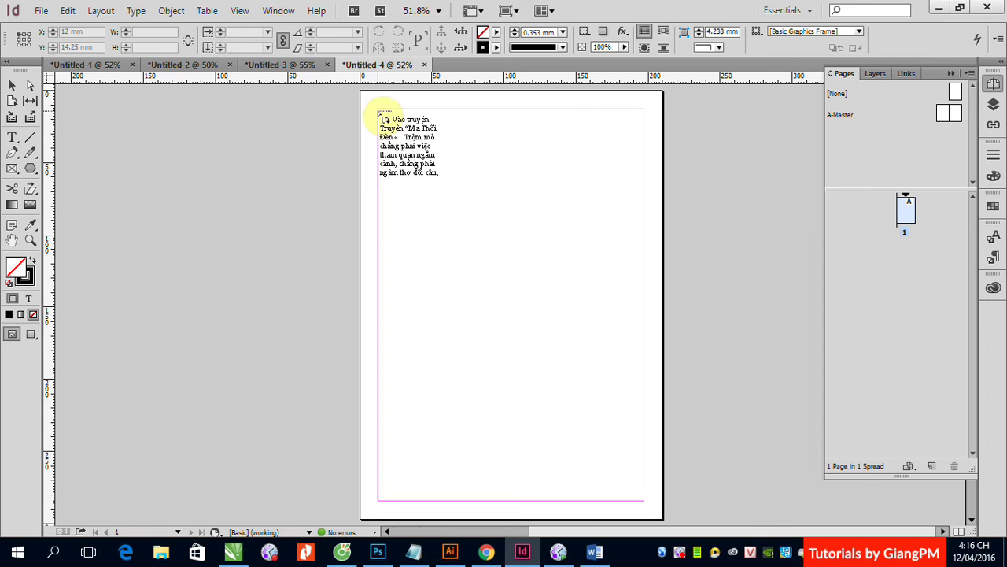
click(912, 211)
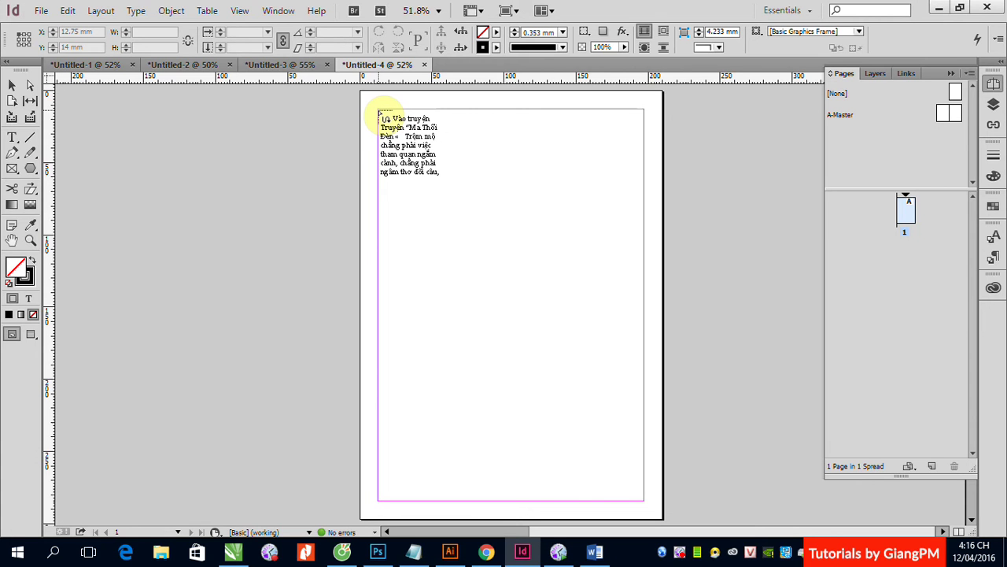
shift+click(379, 112)
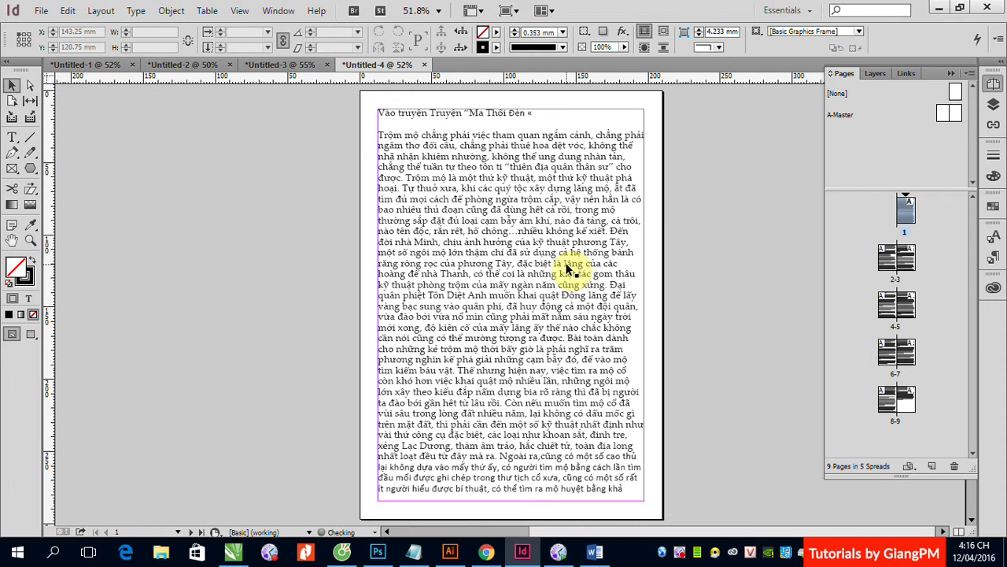